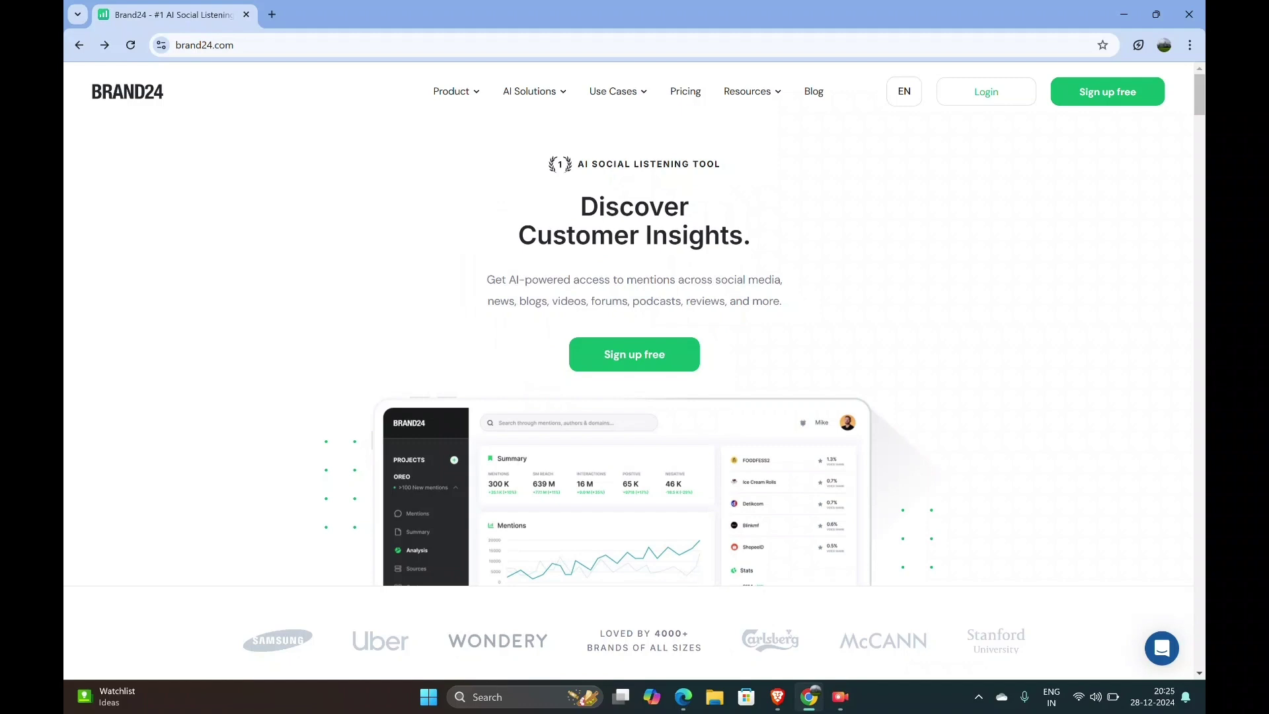
- Sign in, add keywords maldives Travel, Budget europe trip and #maldives, and continue
click(987, 92)
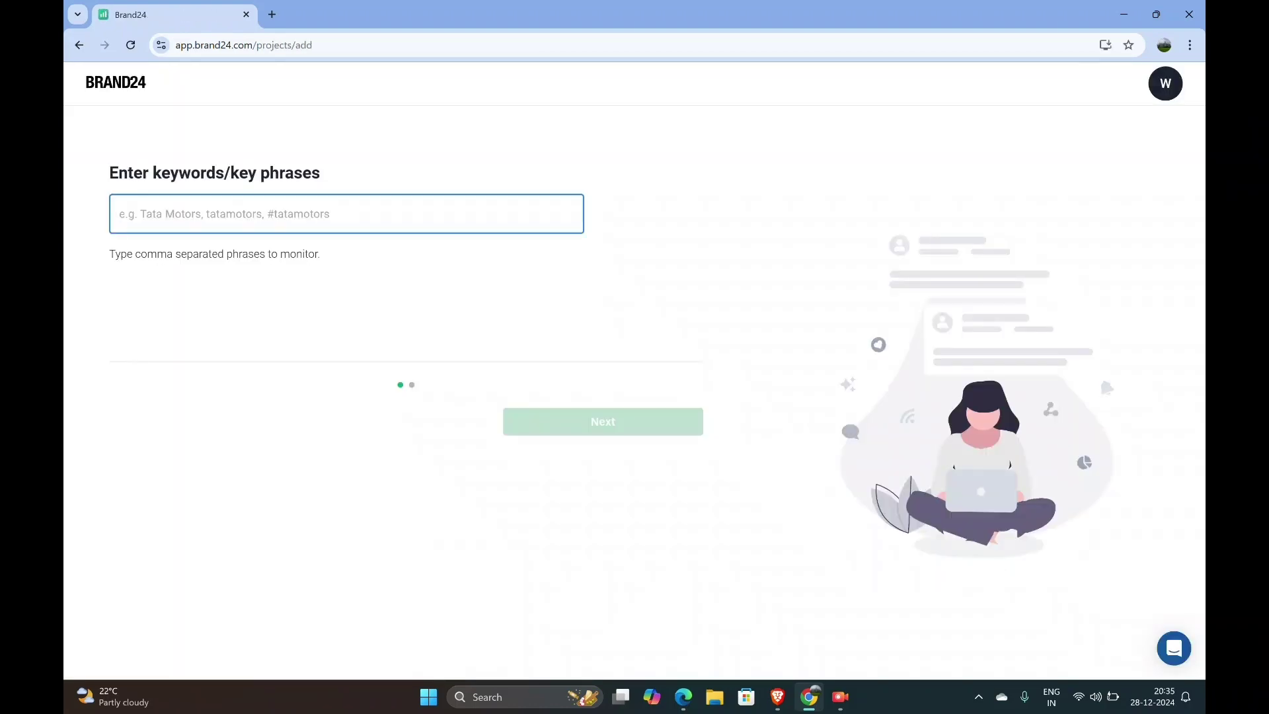
text(mal)
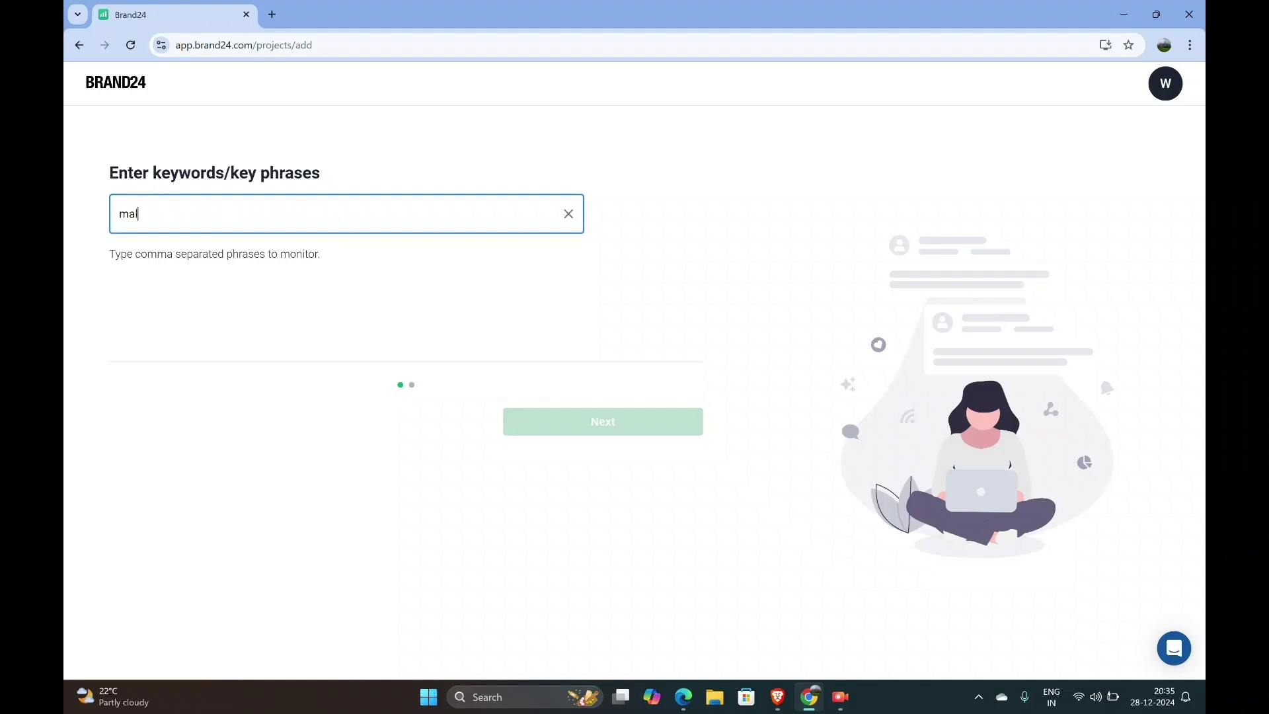
text(dives T)
text(ravel)
key(Return)
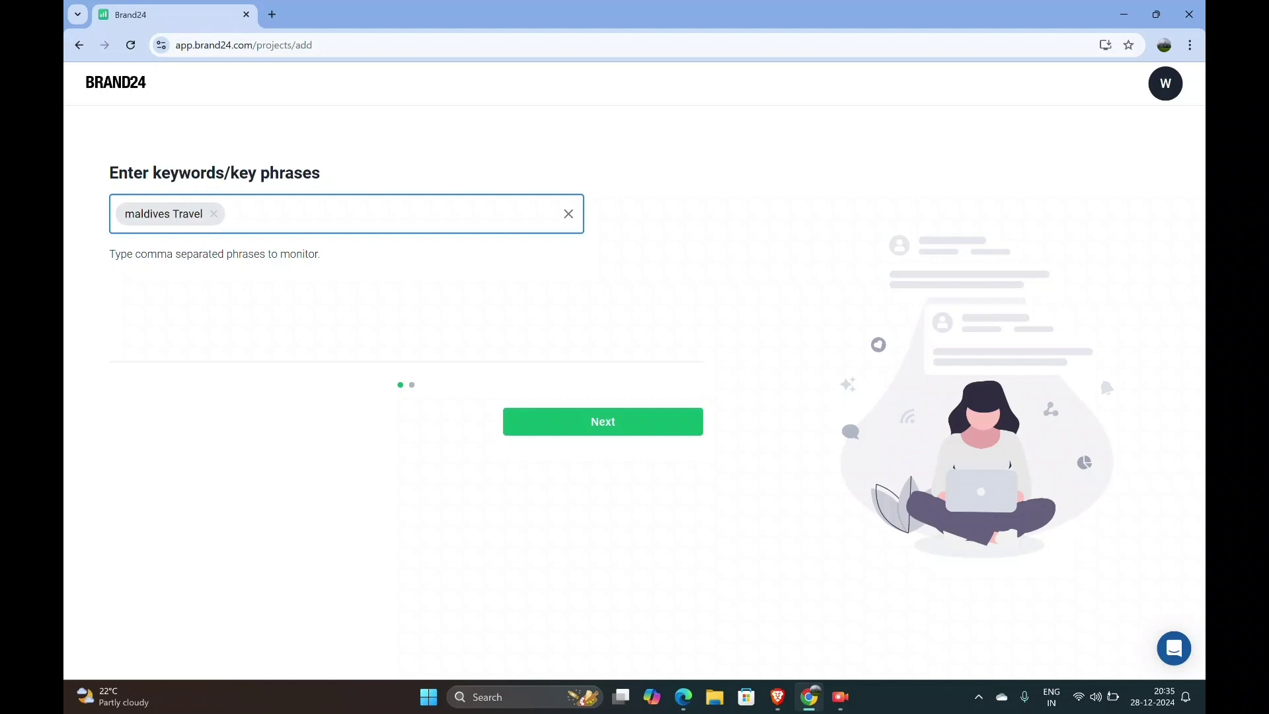
text( Bud)
text(get )
text(europe trip)
key(Return)
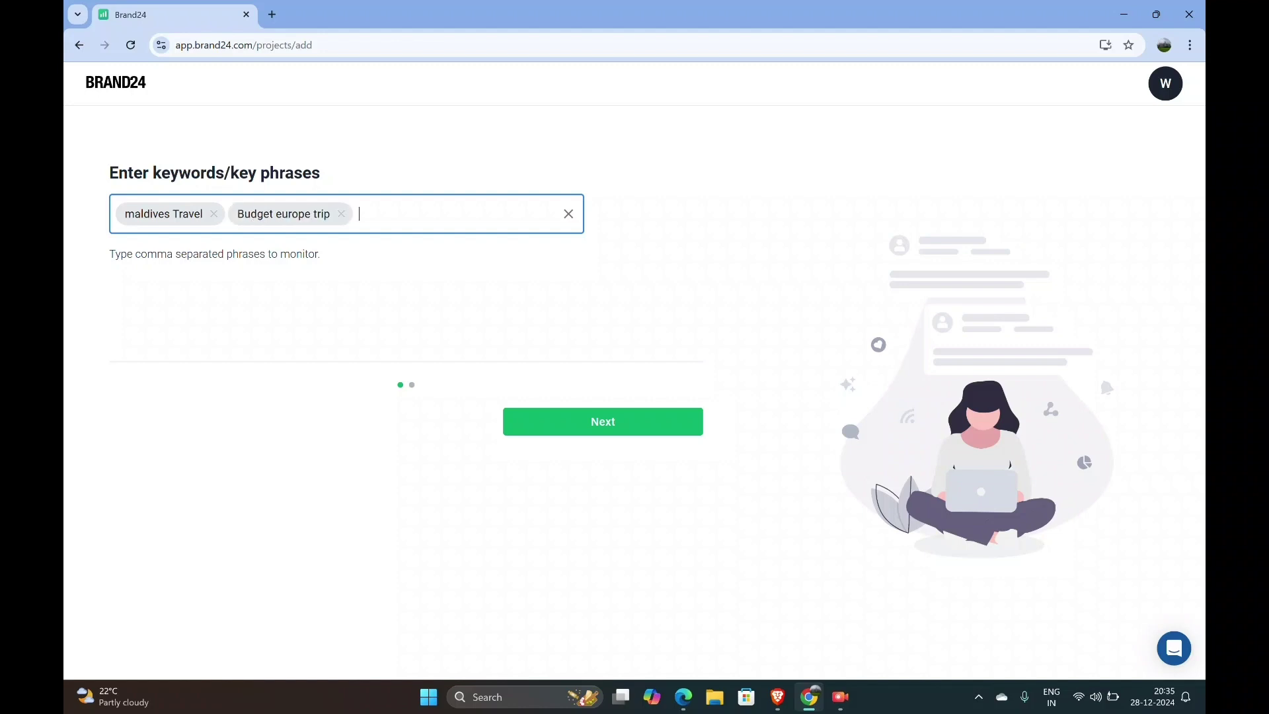
text(#ma)
text(ldives)
key(Return)
click(572, 425)
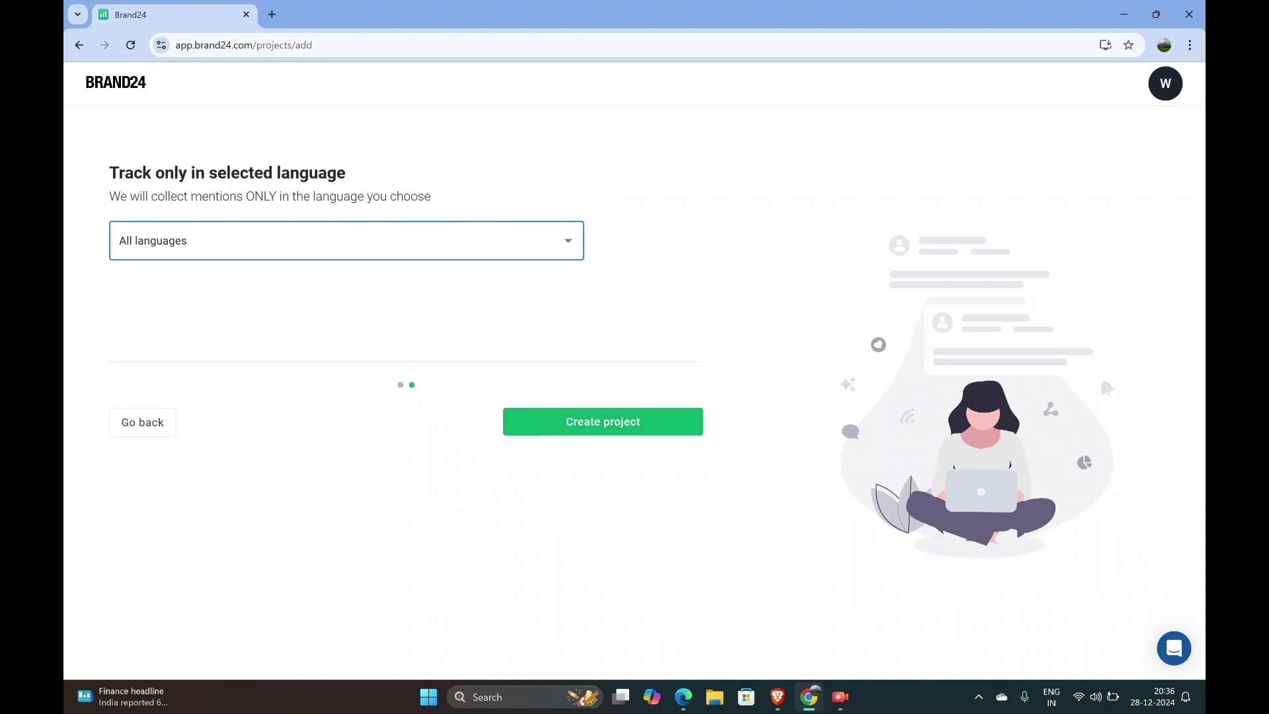
- Keep All languages as the tracking language and create the maldives Travel project
key(Down)
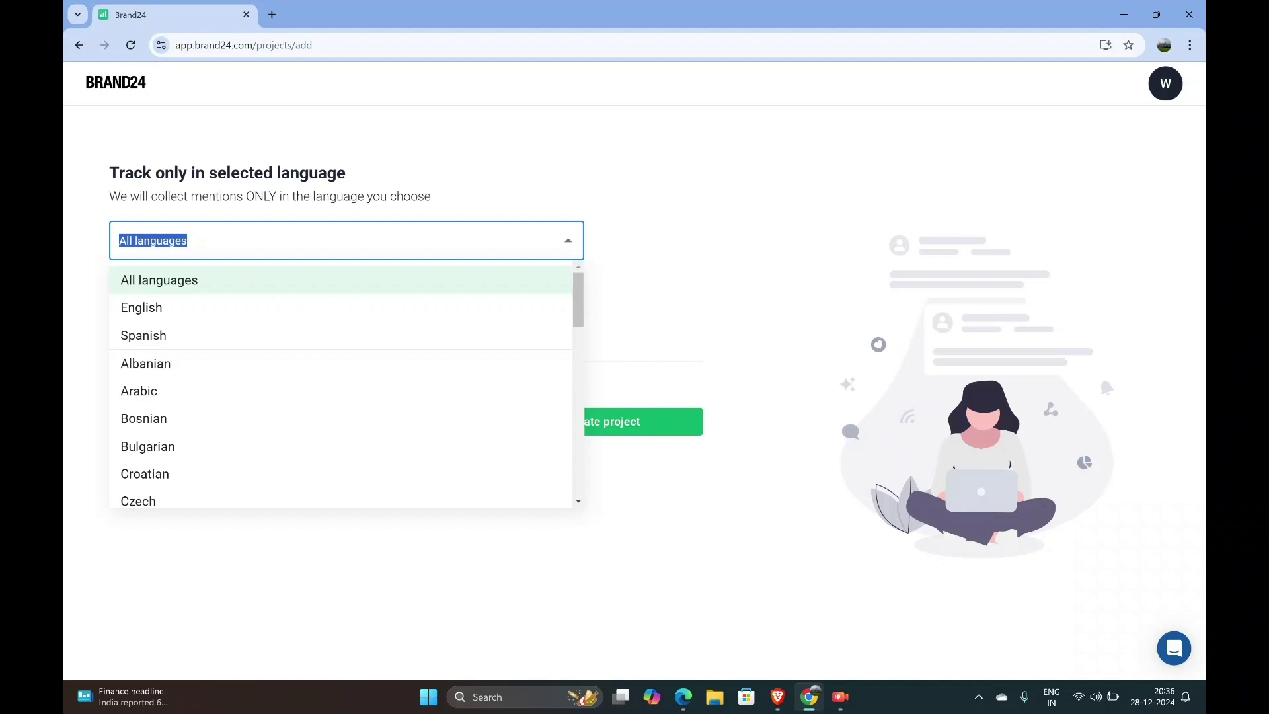
key(Escape)
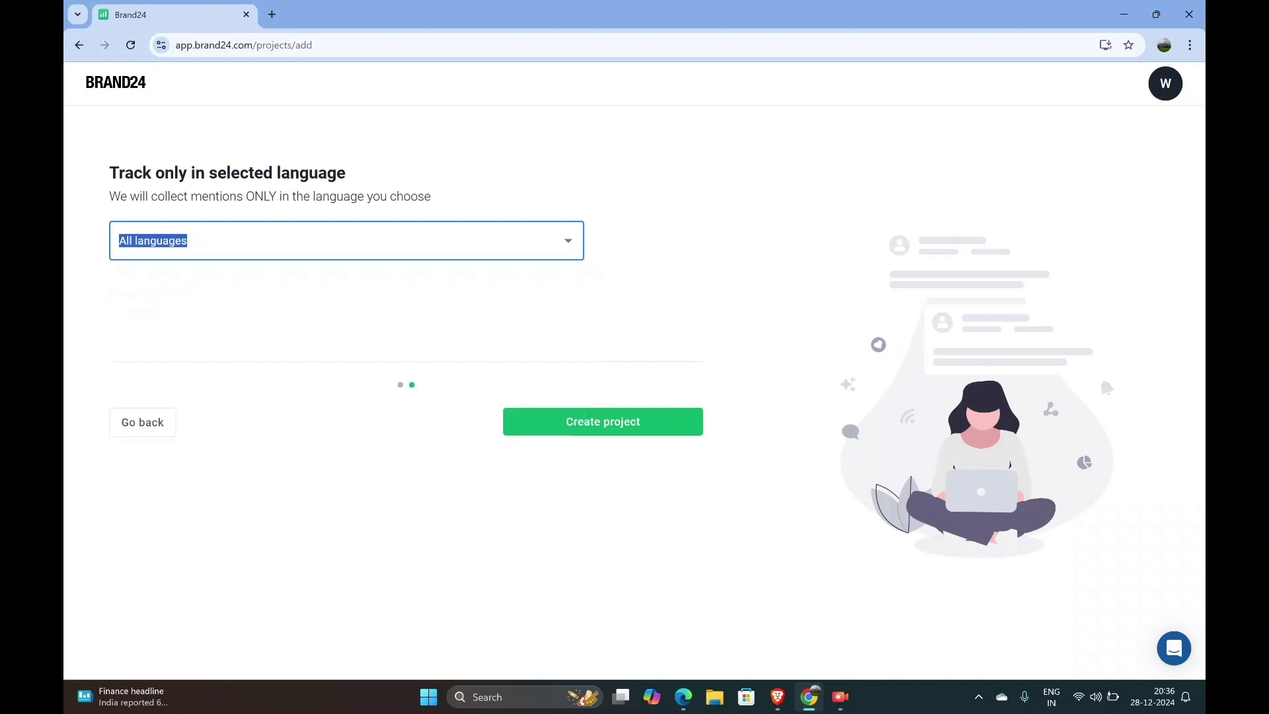
key(Return)
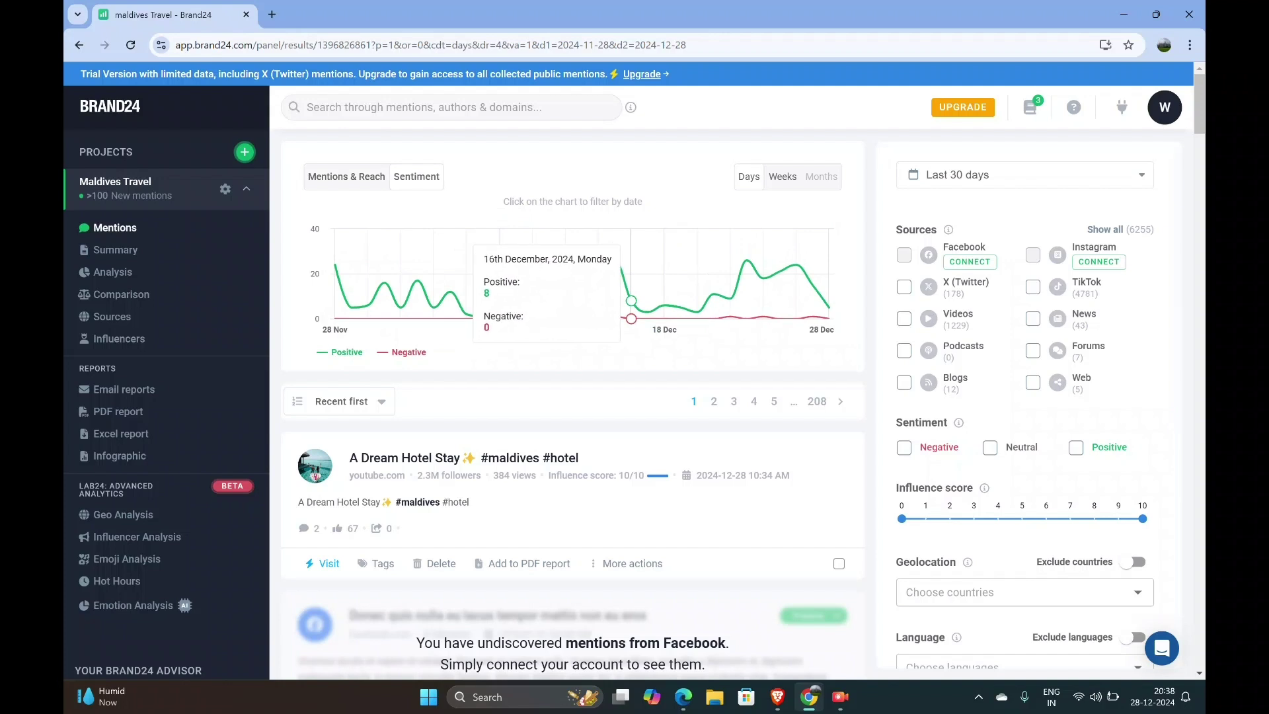
- Switch the chart to Mentions & Reach, grouped by weeks
click(347, 177)
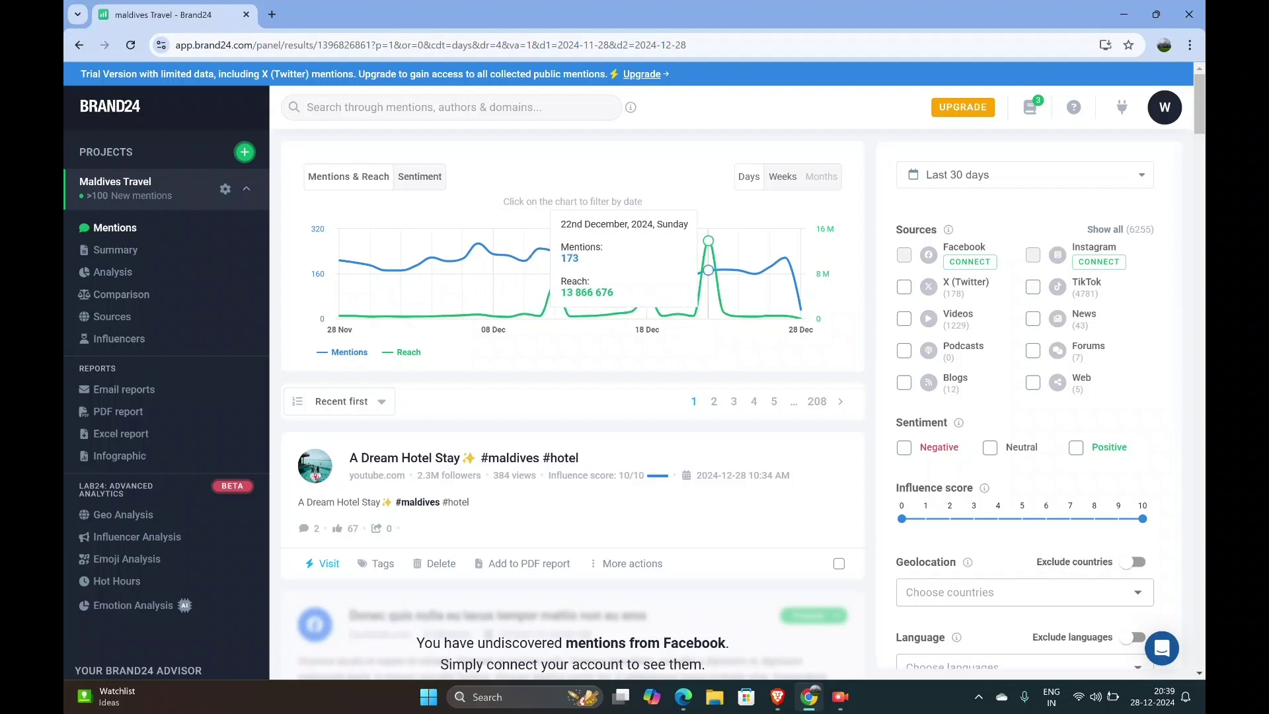
click(782, 176)
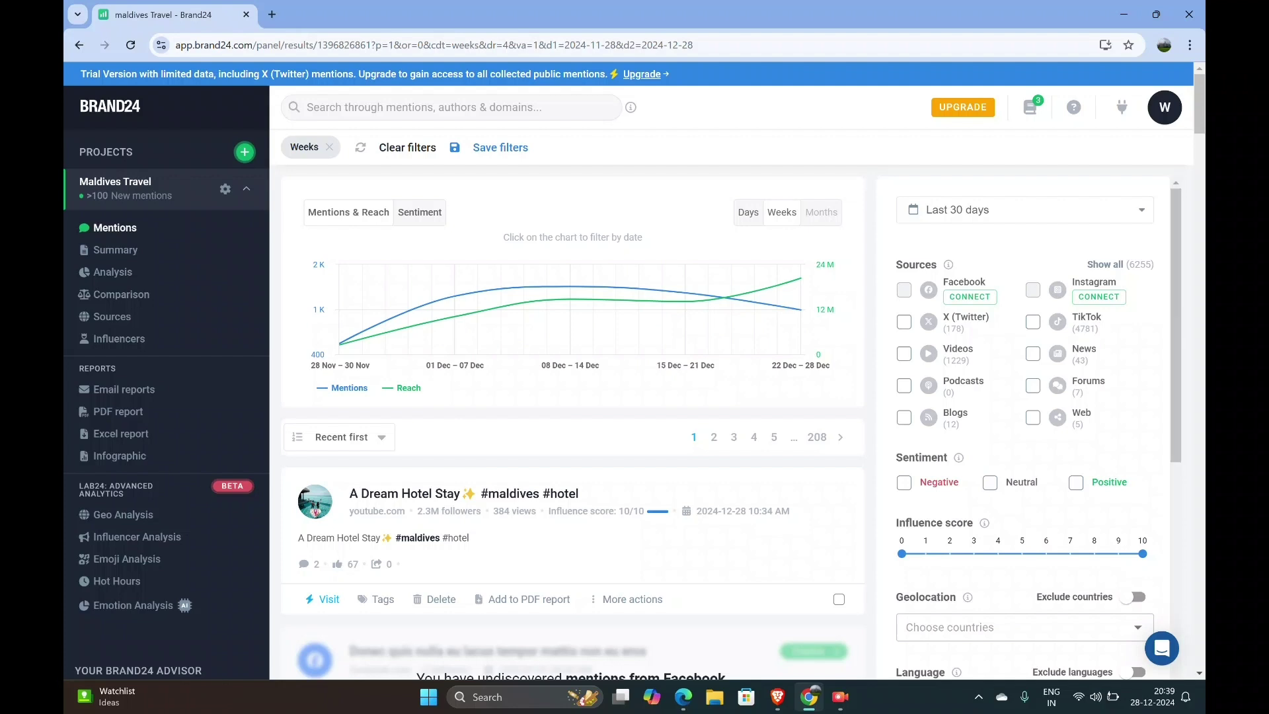
scroll(572, 396, down, 3)
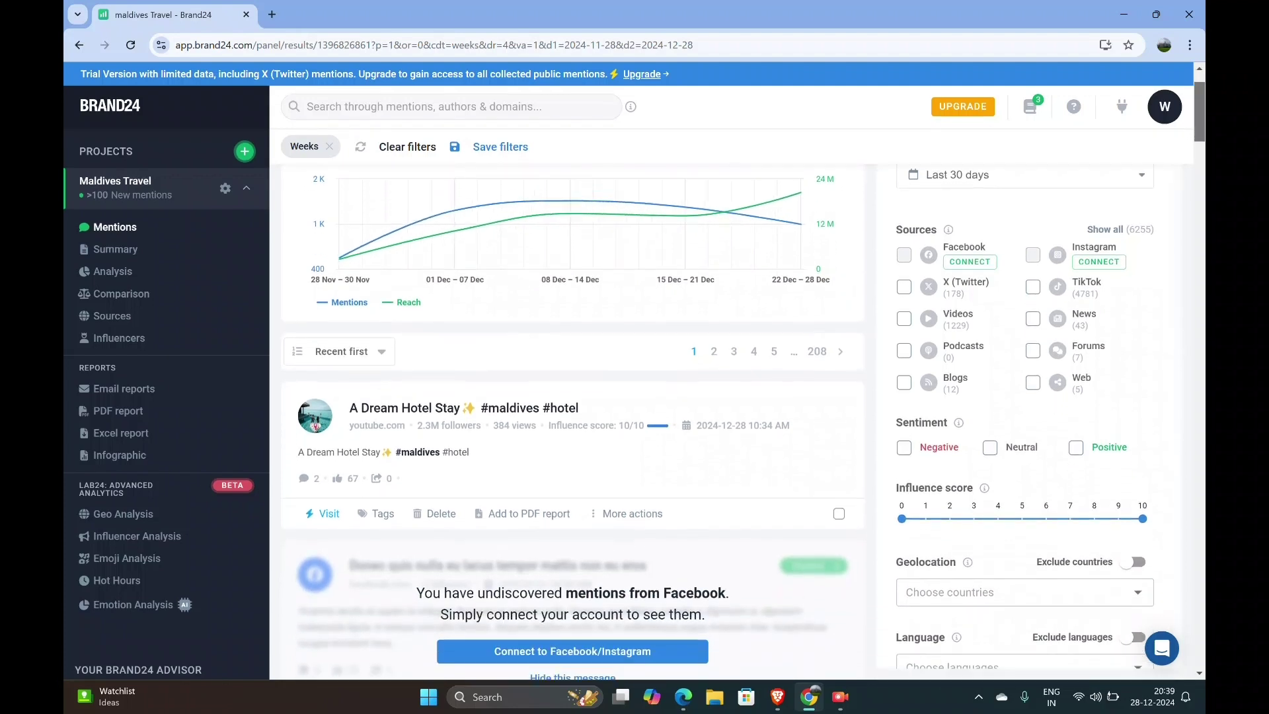
scroll(572, 398, down, 1)
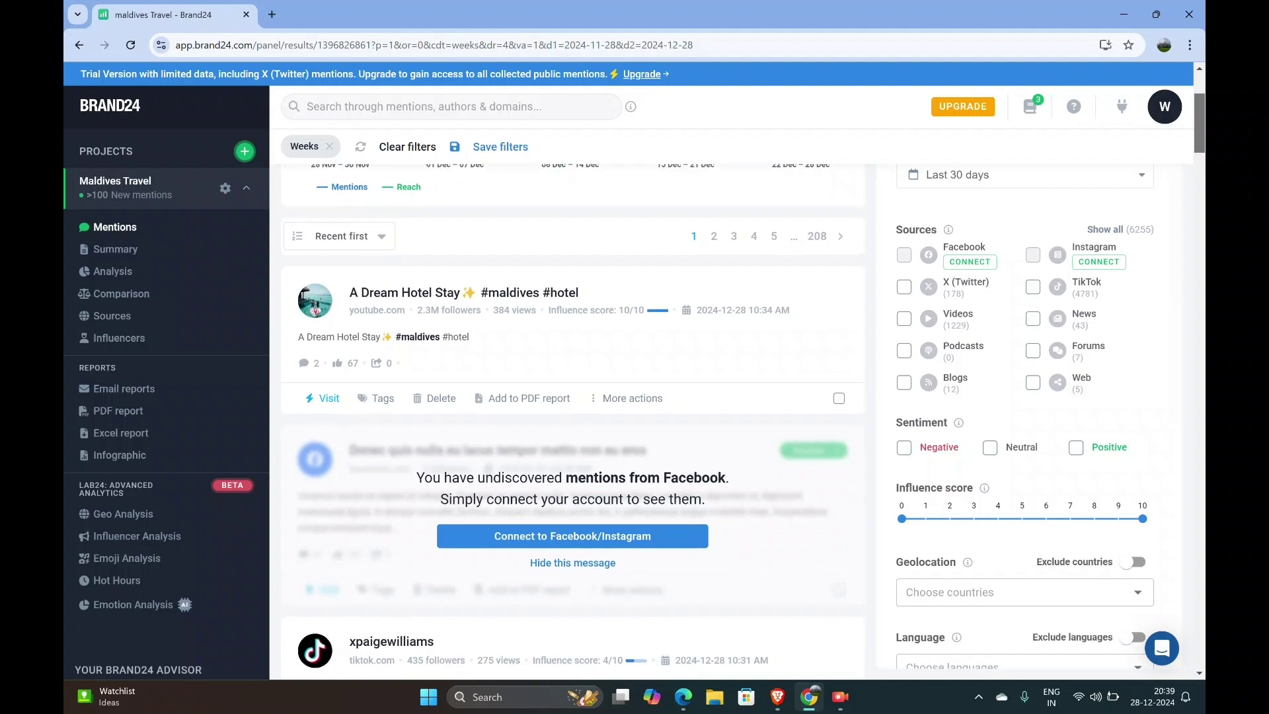
scroll(573, 397, down, 2)
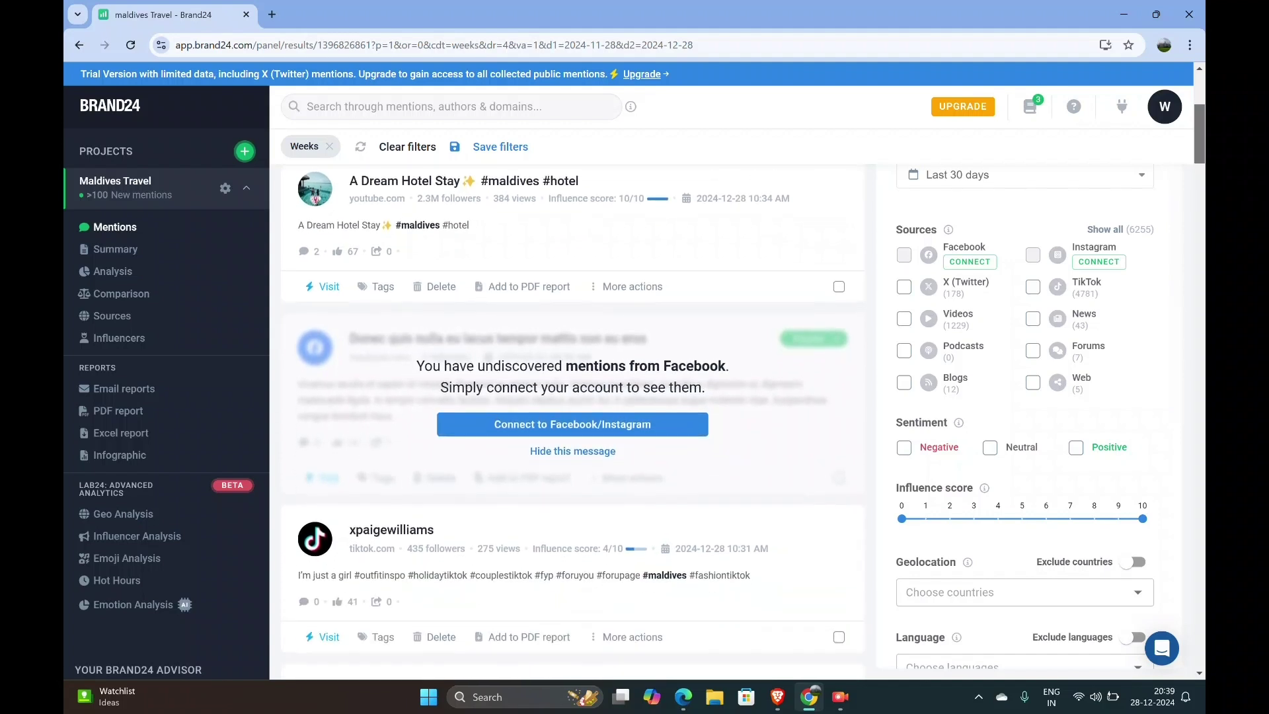
scroll(572, 397, down, 2)
scroll(572, 396, down, 1)
scroll(572, 398, down, 2)
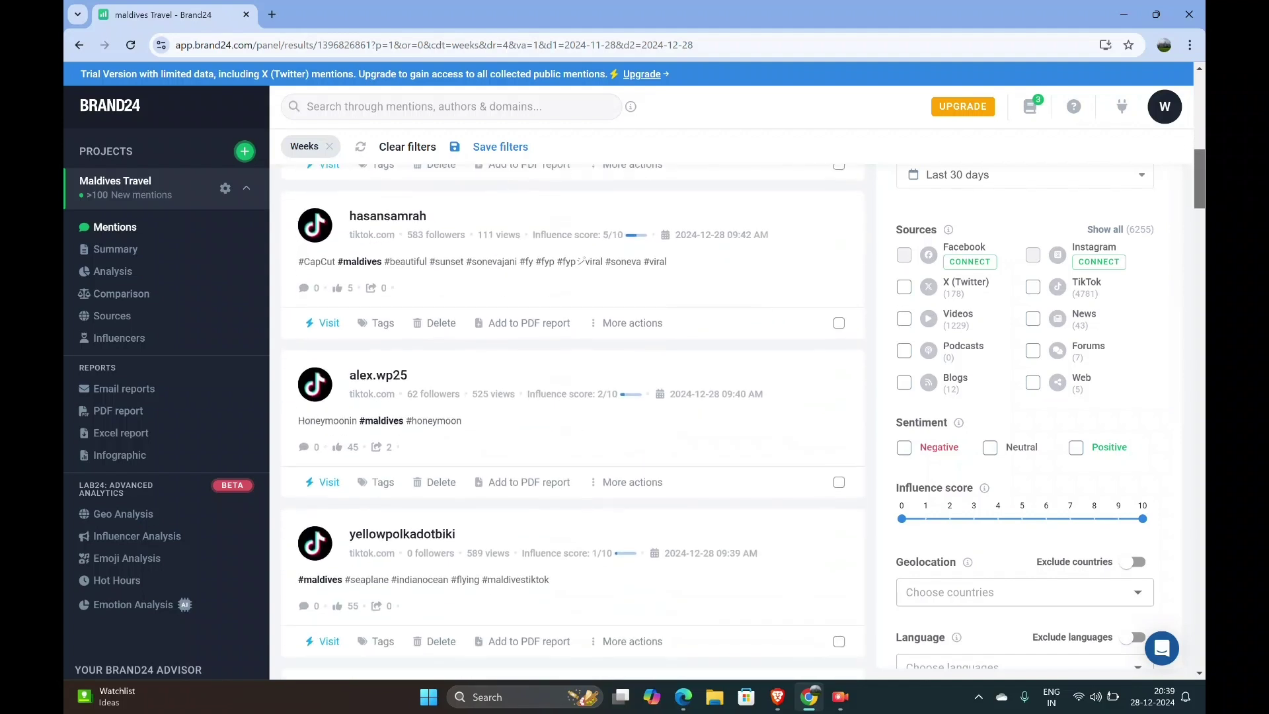
scroll(573, 396, down, 3)
scroll(573, 397, down, 2)
scroll(572, 397, down, 3)
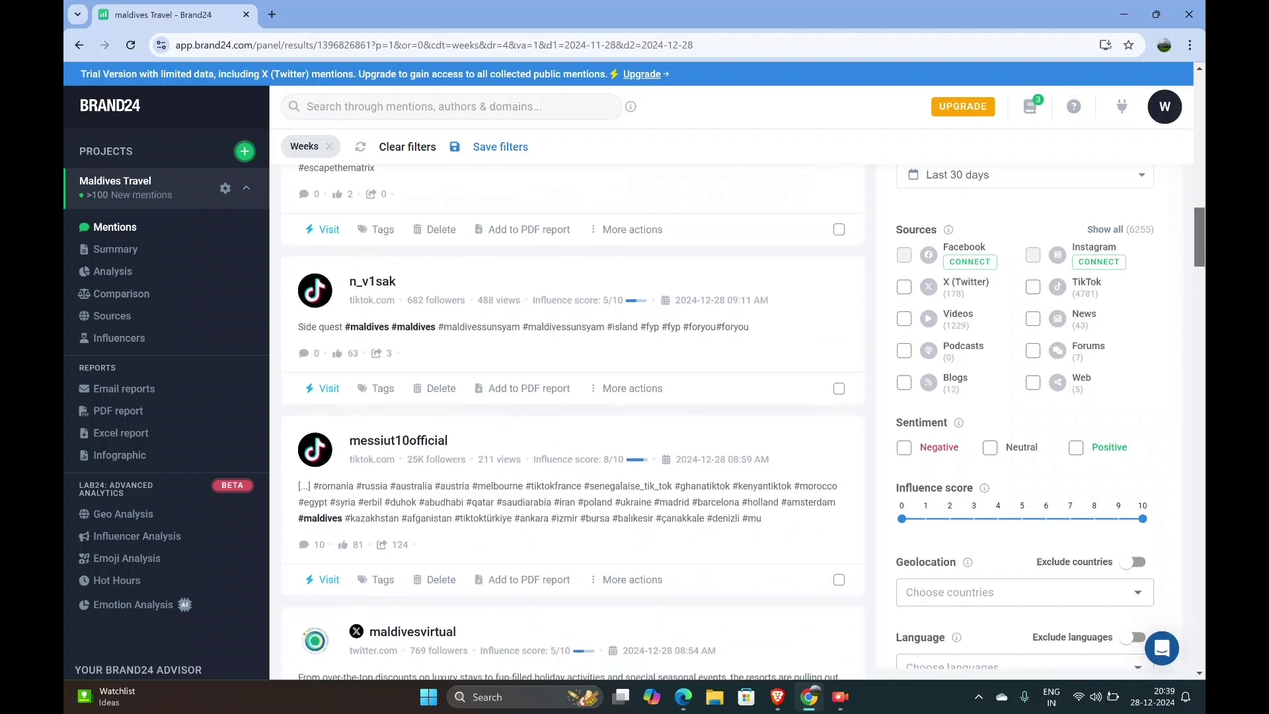
scroll(573, 396, down, 2)
scroll(572, 397, down, 1)
scroll(573, 396, down, 1)
scroll(572, 397, down, 1)
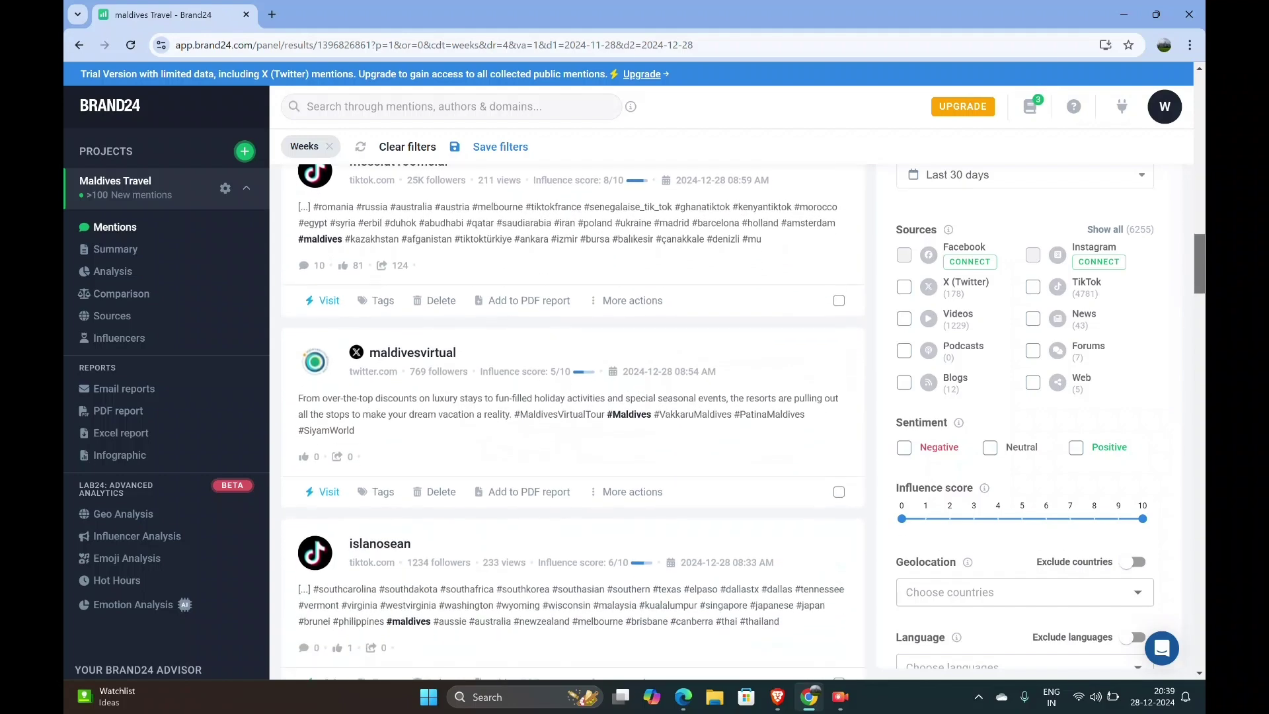
scroll(572, 398, down, 2)
scroll(572, 396, down, 1)
scroll(571, 397, down, 1)
scroll(571, 397, down, 1)
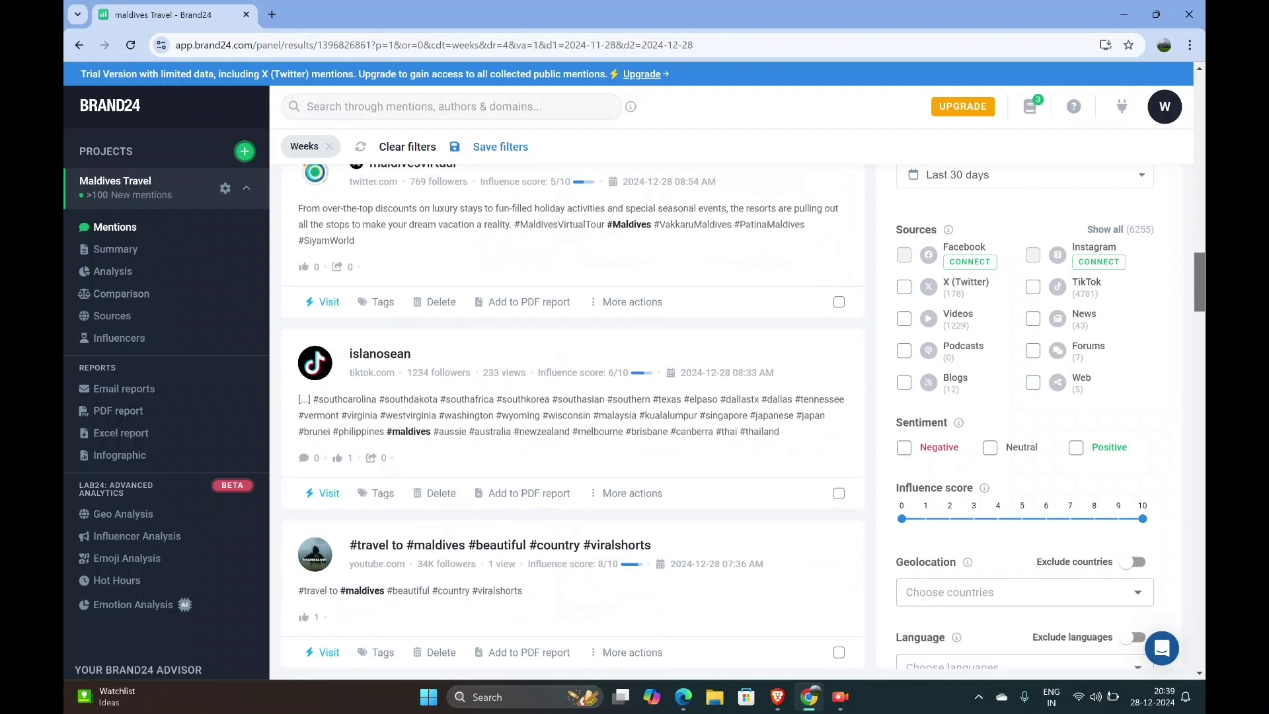
scroll(573, 398, down, 1)
scroll(572, 397, down, 3)
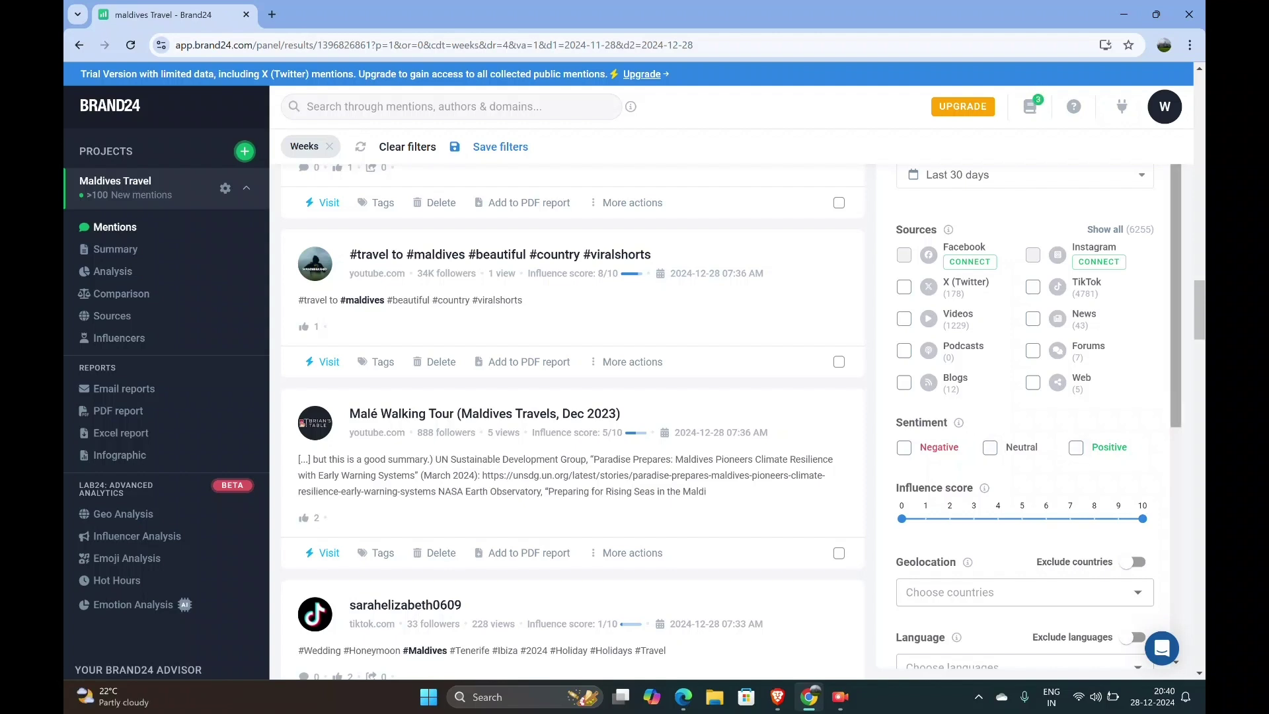
scroll(1025, 417, down, 2)
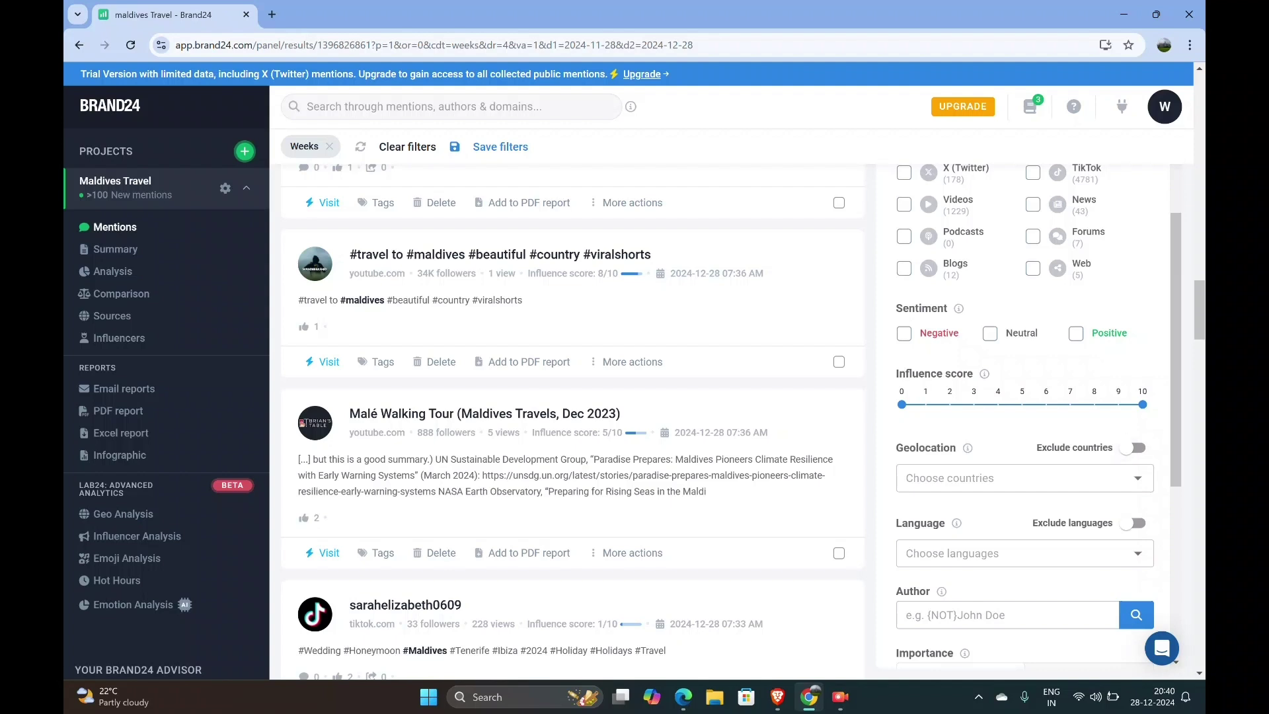
scroll(1024, 430, down, 1)
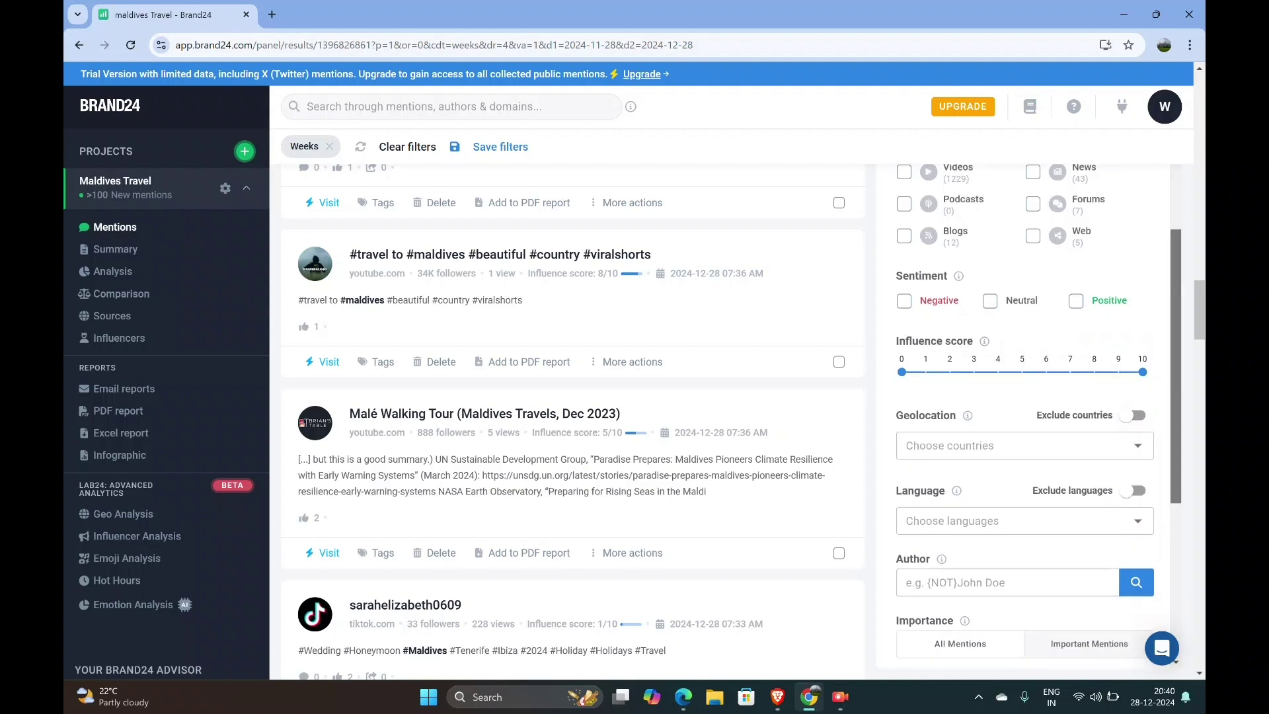
scroll(1025, 429, up, 2)
scroll(1025, 416, up, 1)
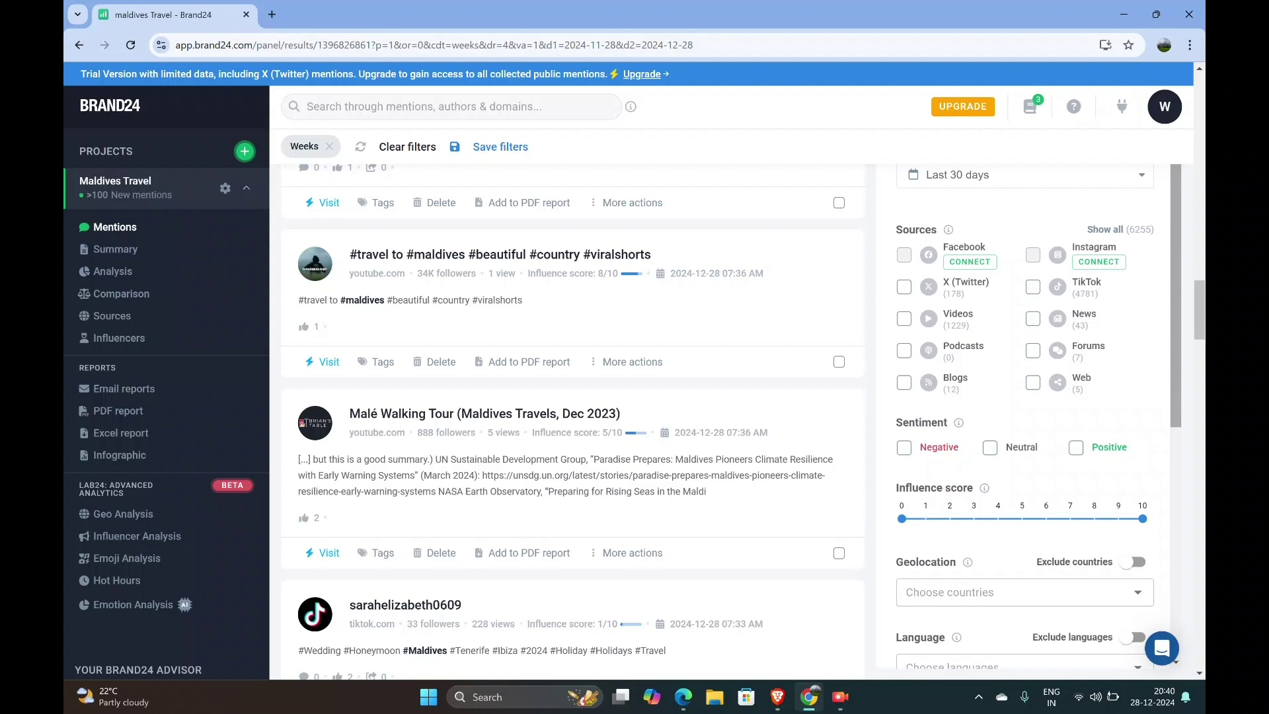
scroll(1025, 417, down, 3)
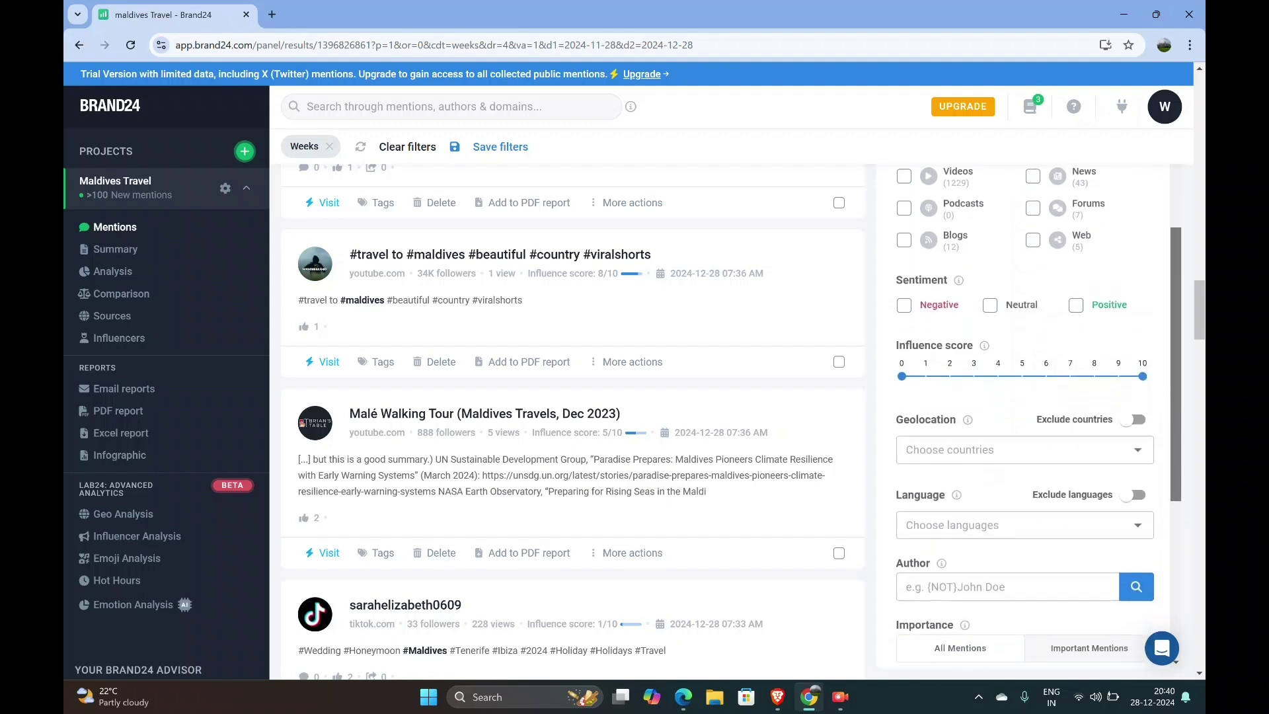
scroll(1024, 418, down, 1)
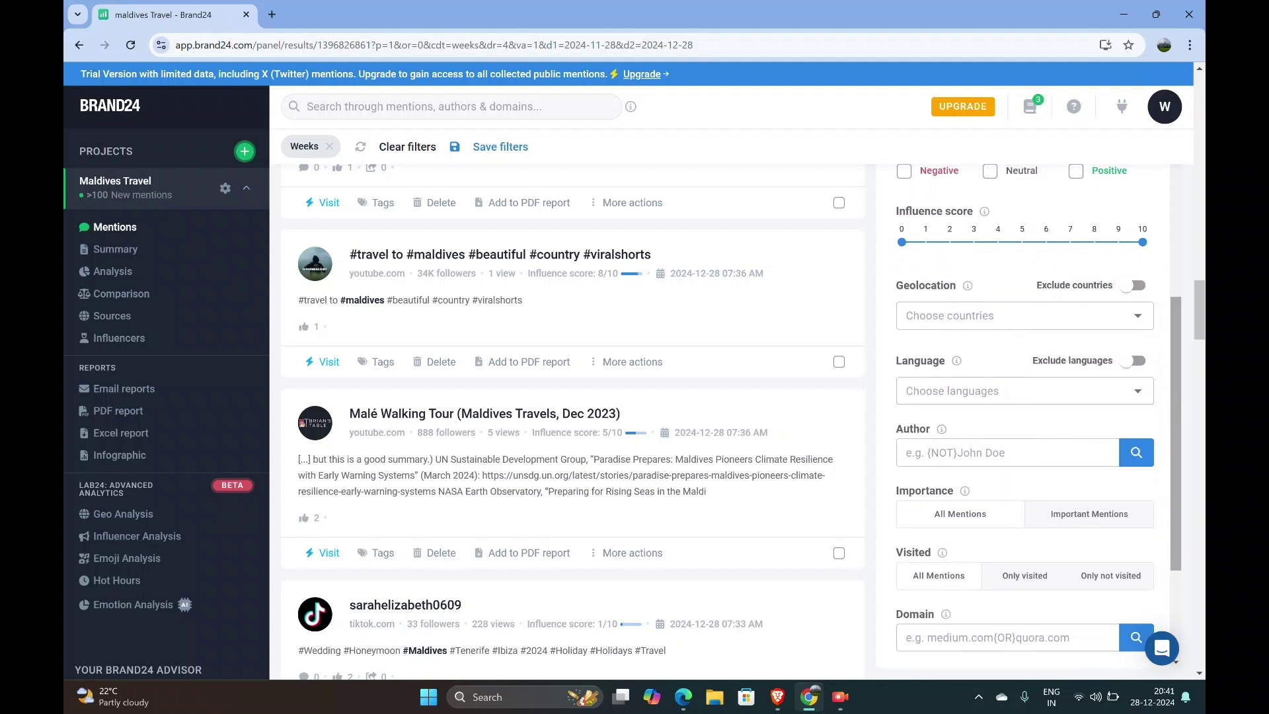
scroll(1024, 417, down, 2)
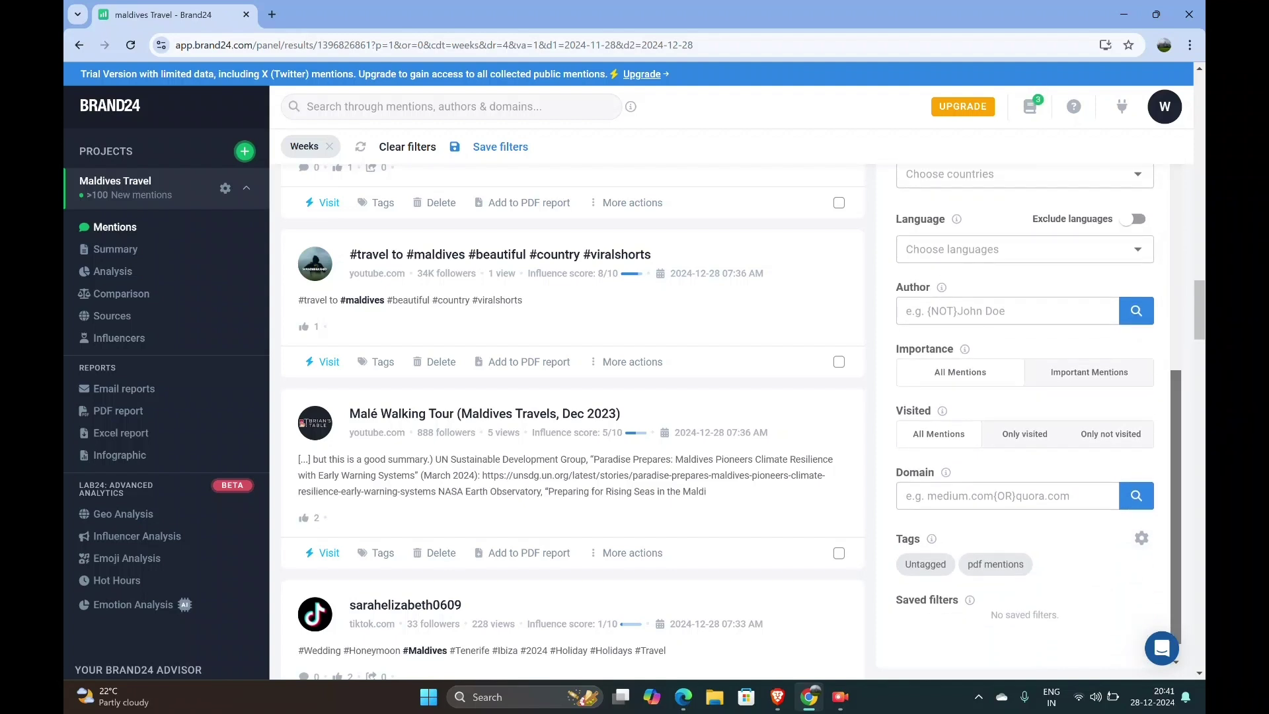
scroll(1025, 410, down, 1)
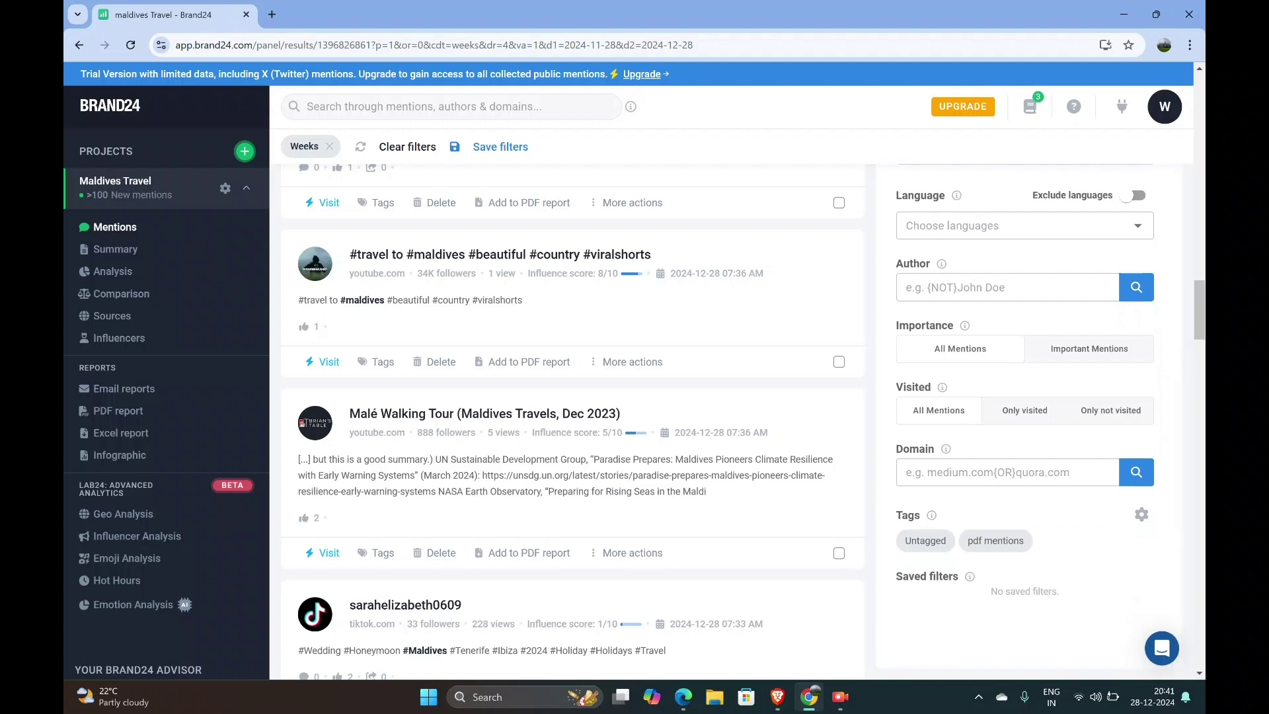
scroll(1024, 410, up, 20)
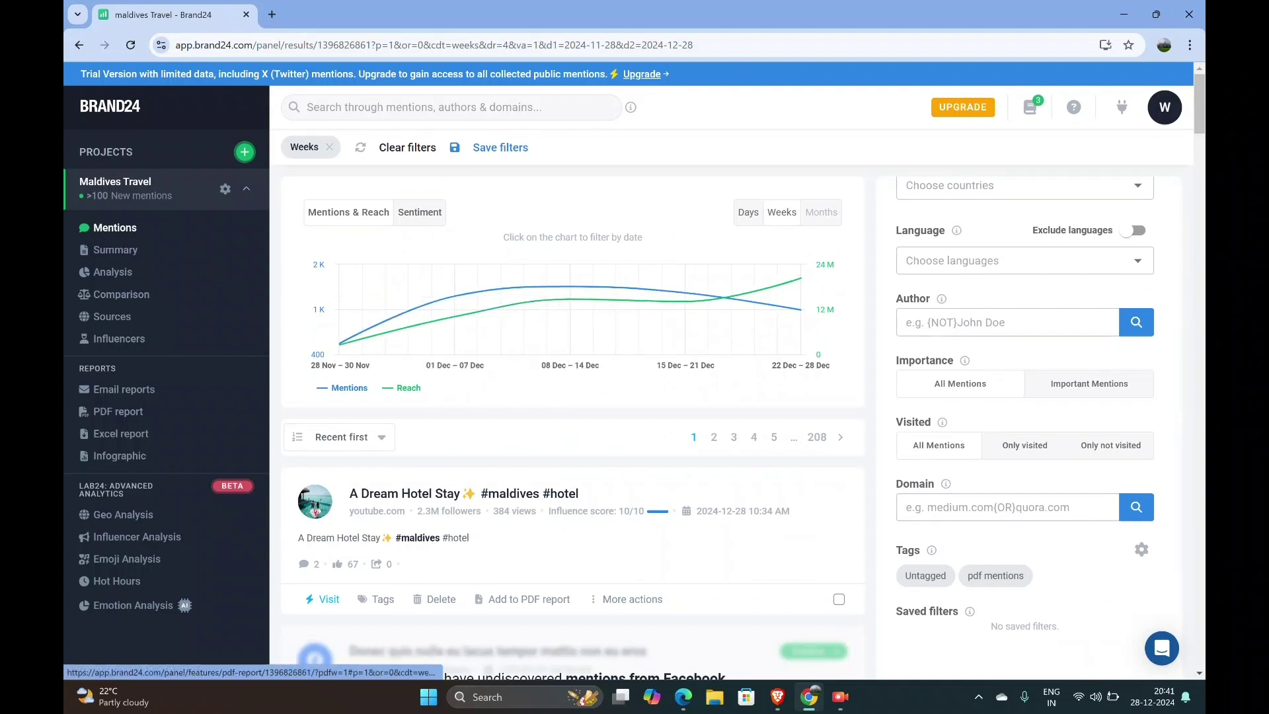
- Open the Summary page of the Maldives Travel project
click(119, 412)
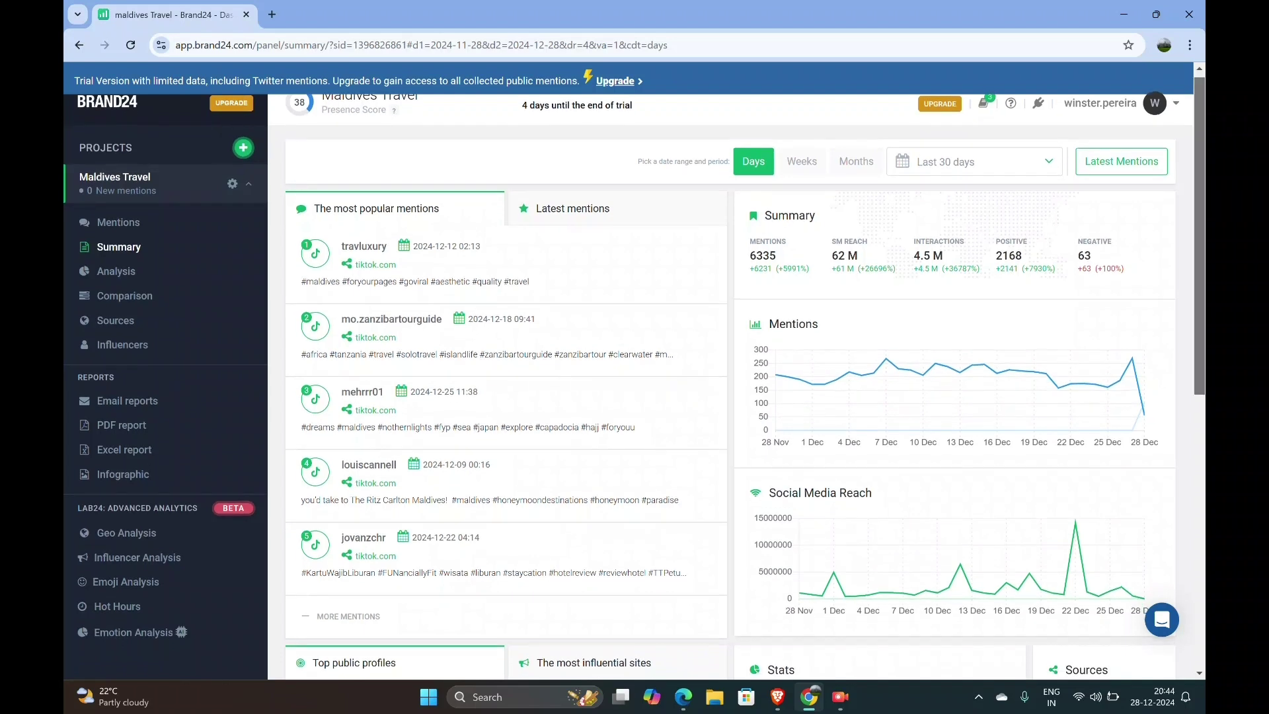
- Review the Maldives Travel summary, then start a new project to compare against
scroll(635, 377, down, 1)
scroll(635, 378, down, 1)
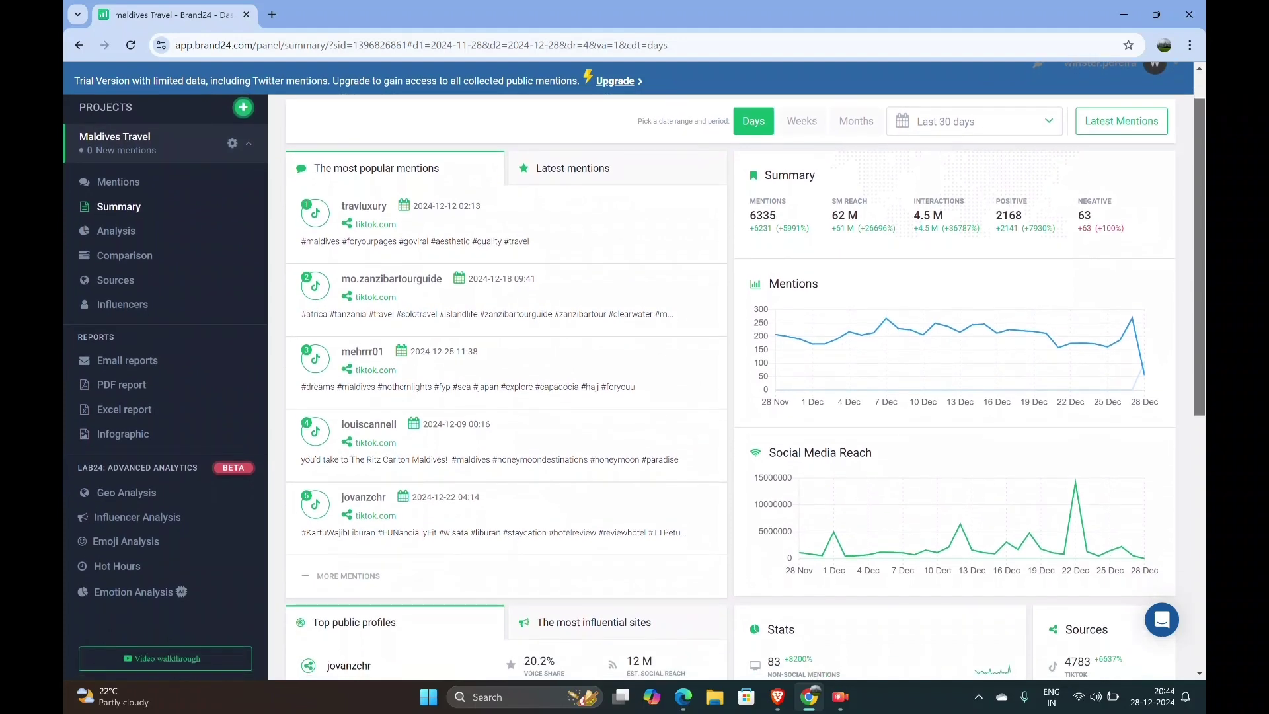
scroll(635, 377, down, 1)
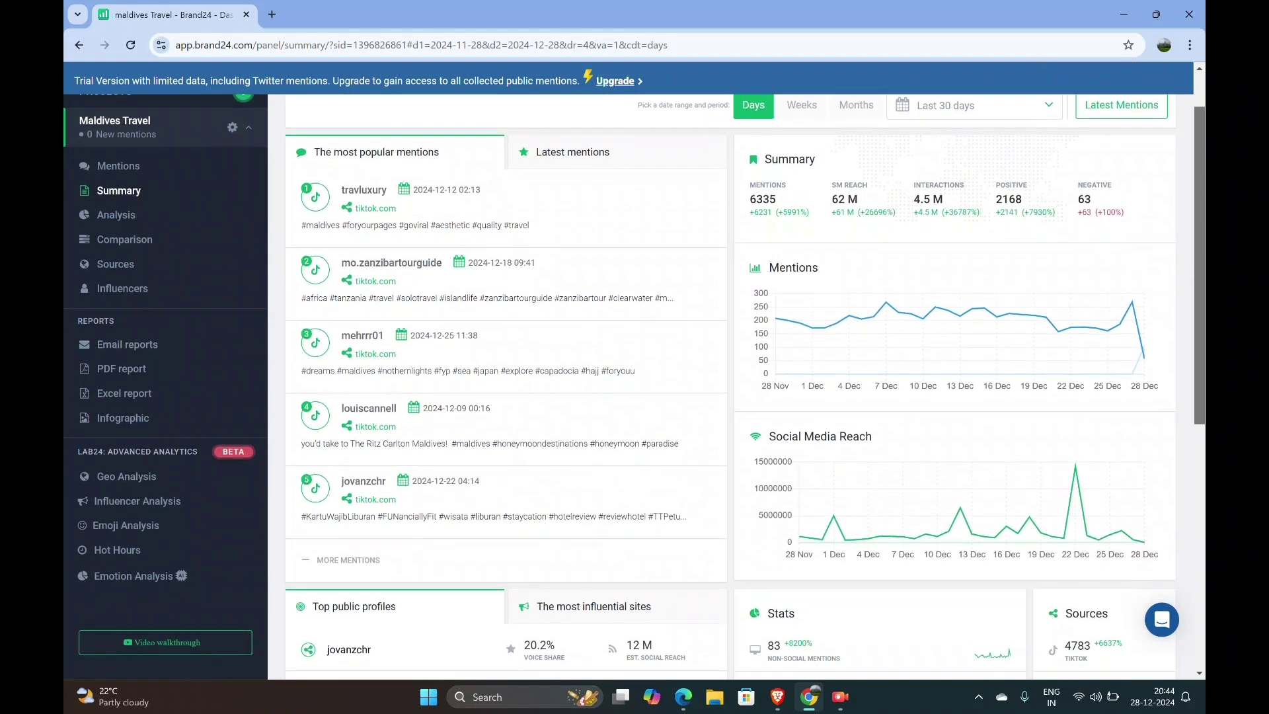
scroll(636, 376, down, 1)
scroll(635, 377, down, 1)
scroll(635, 377, down, 3)
scroll(635, 377, down, 1)
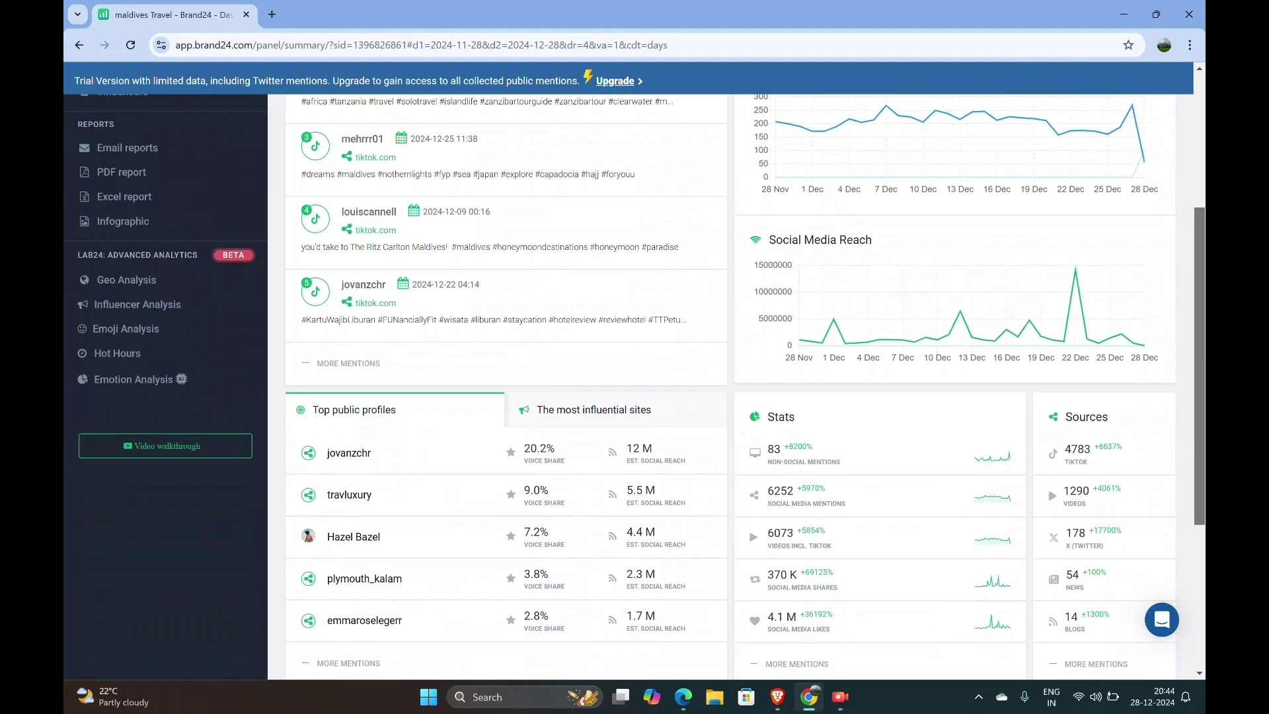
scroll(635, 377, down, 2)
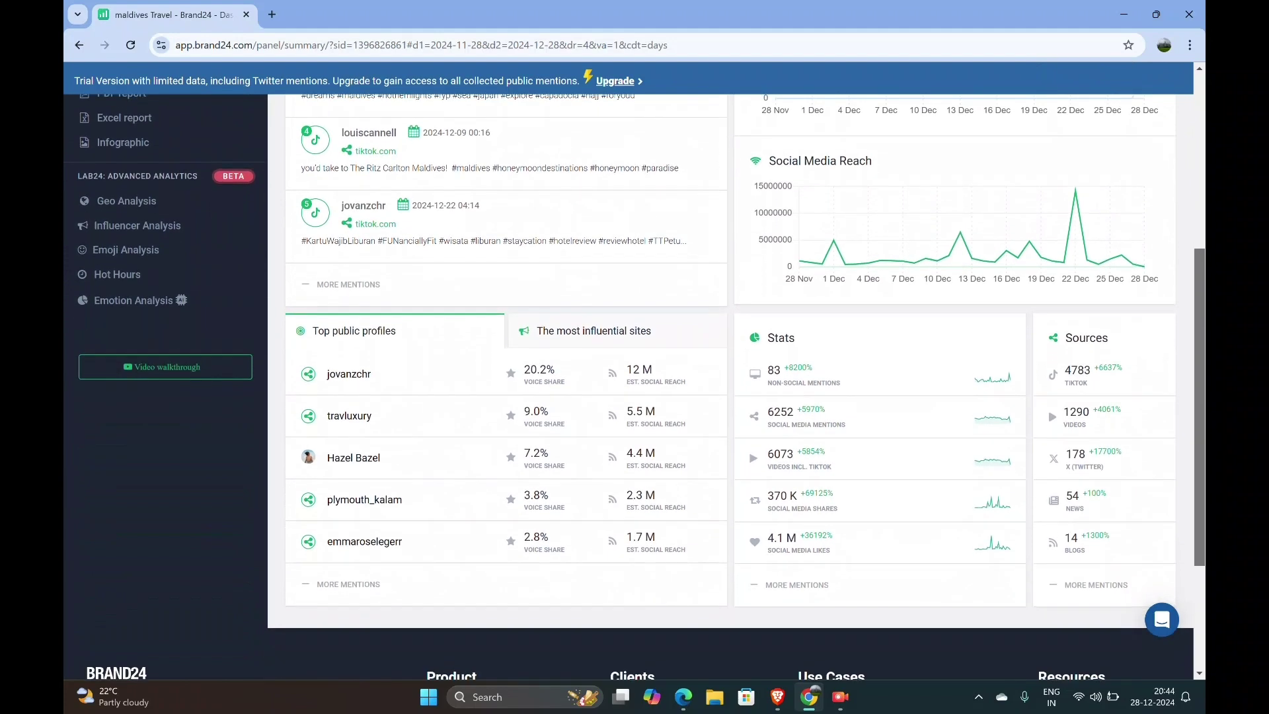
scroll(635, 377, up, 9)
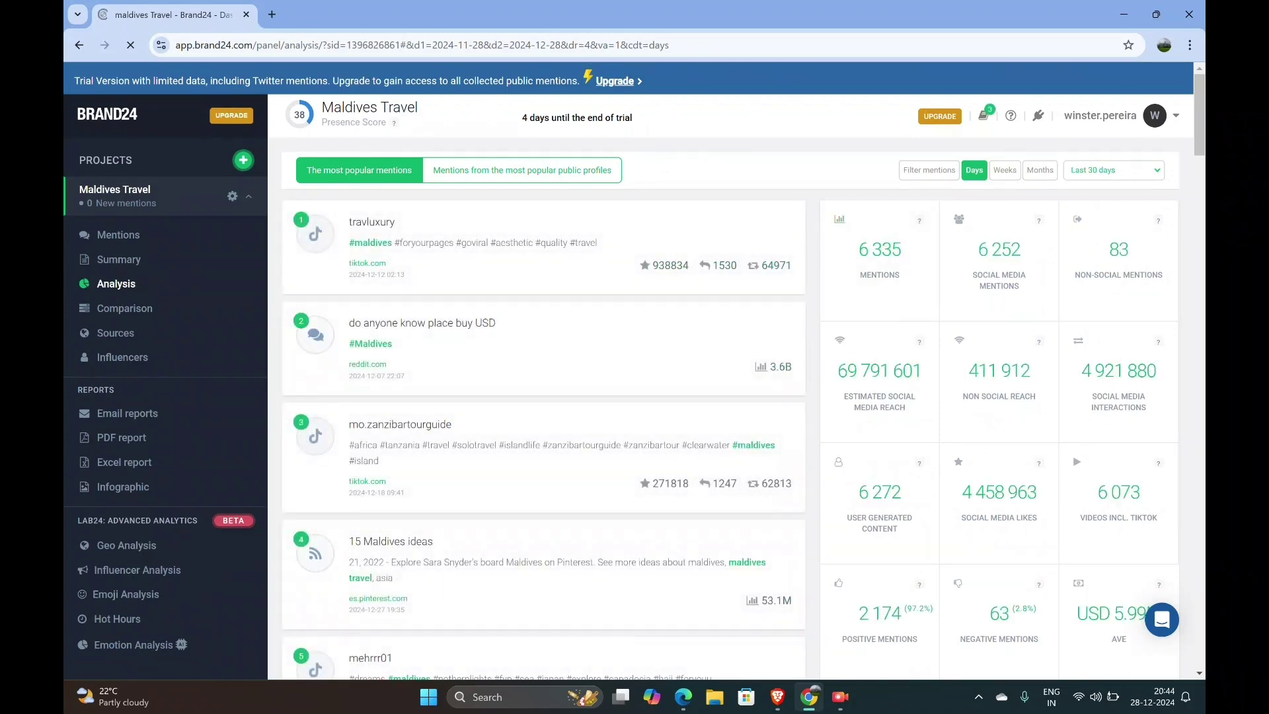
click(123, 308)
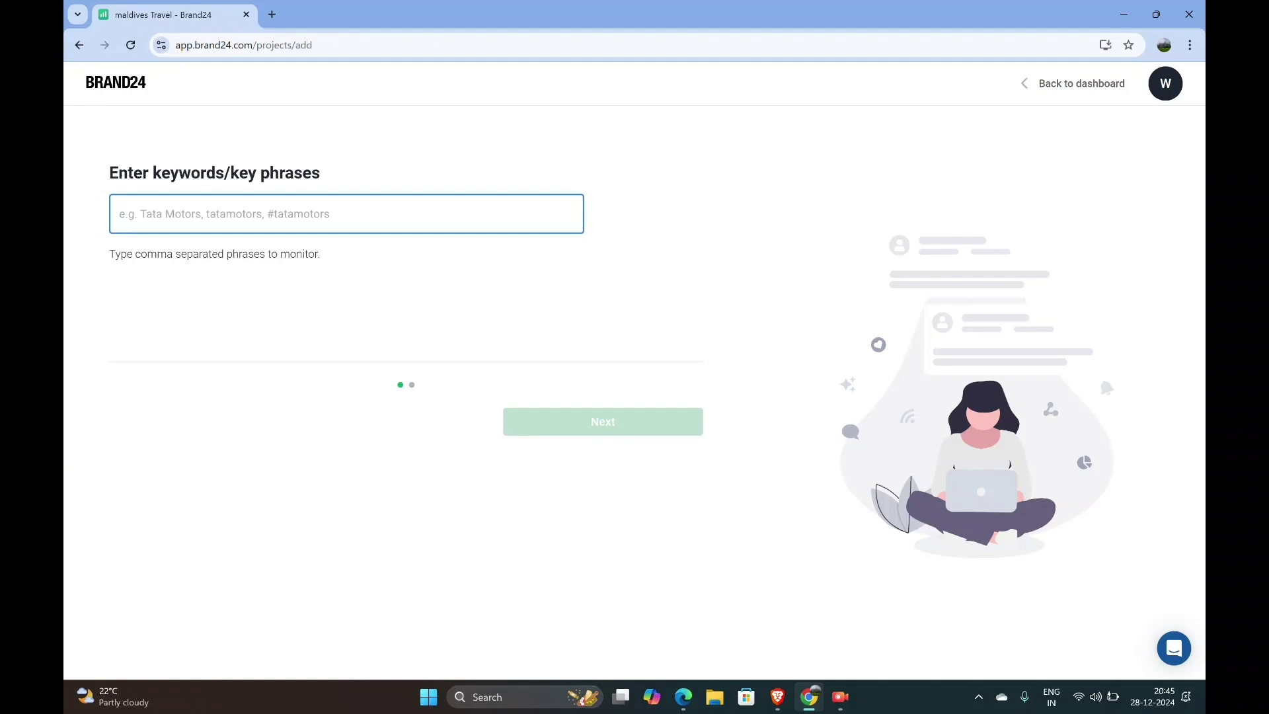
- Add keywords europe, spain and france to the new project and proceed
text(europe)
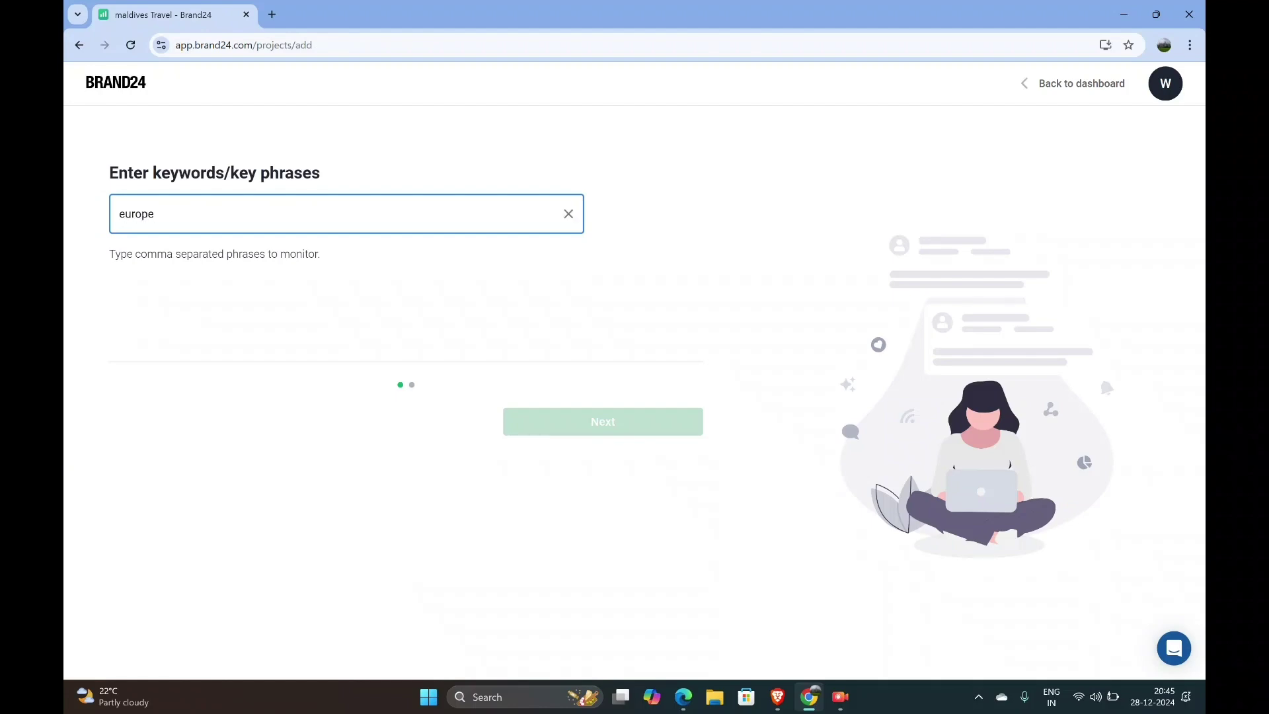
key(Return)
text(spain)
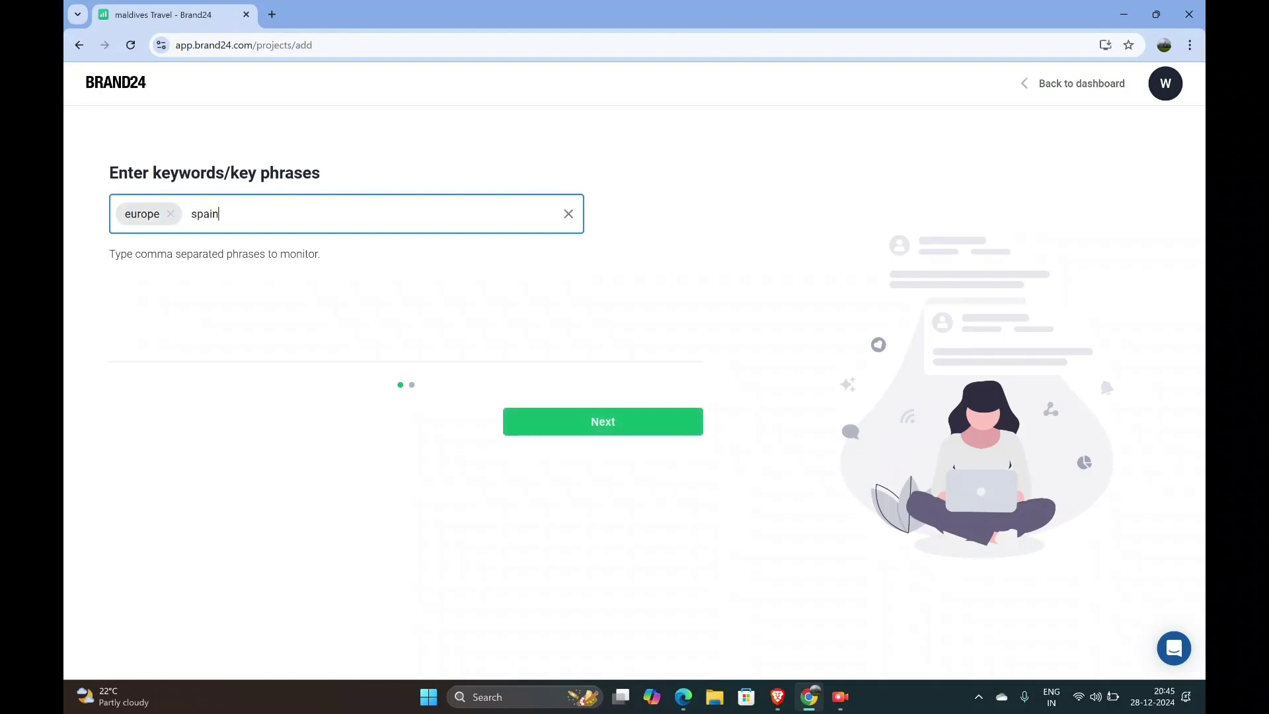
key(Return)
text(france)
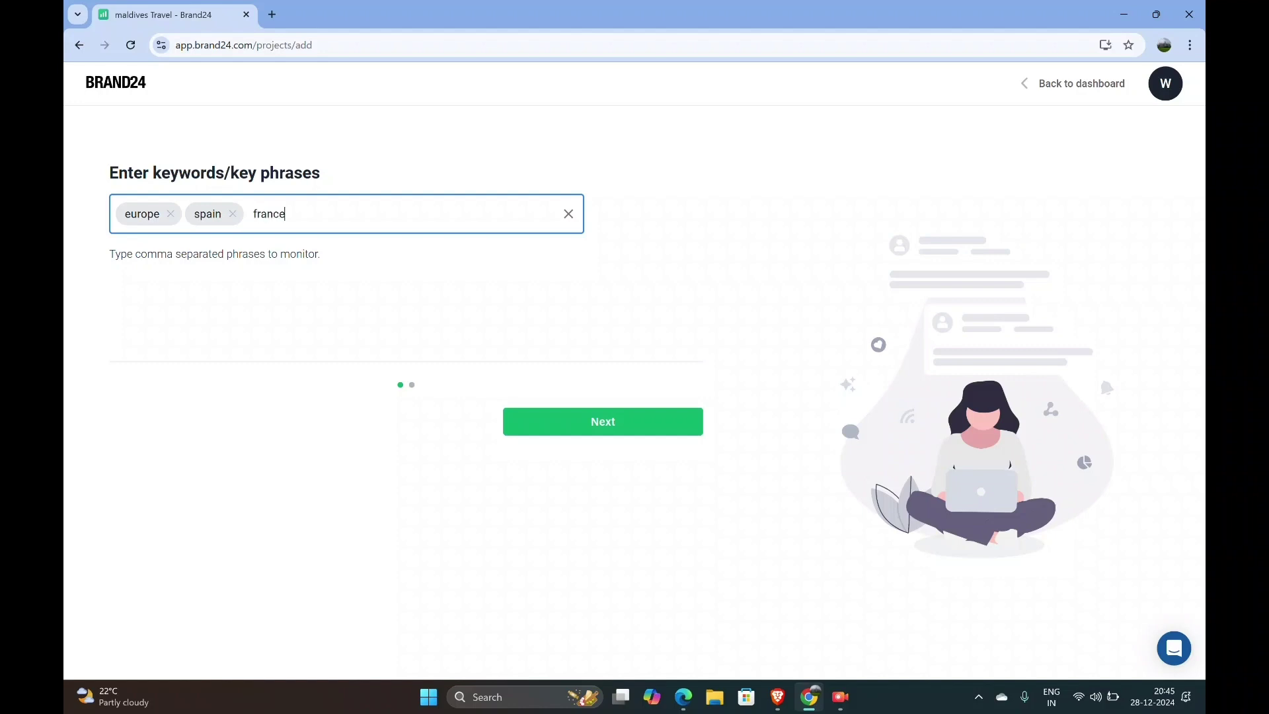
key(Return)
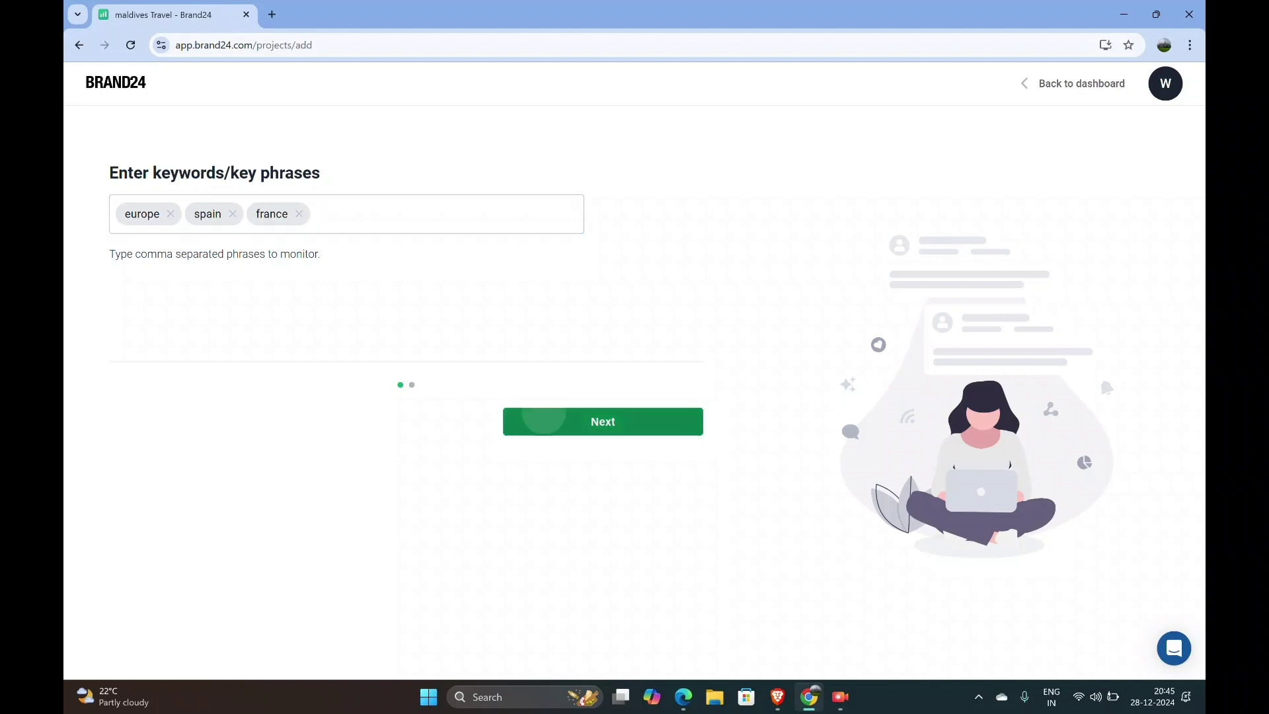
key(Tab)
key(Return)
key(Return)
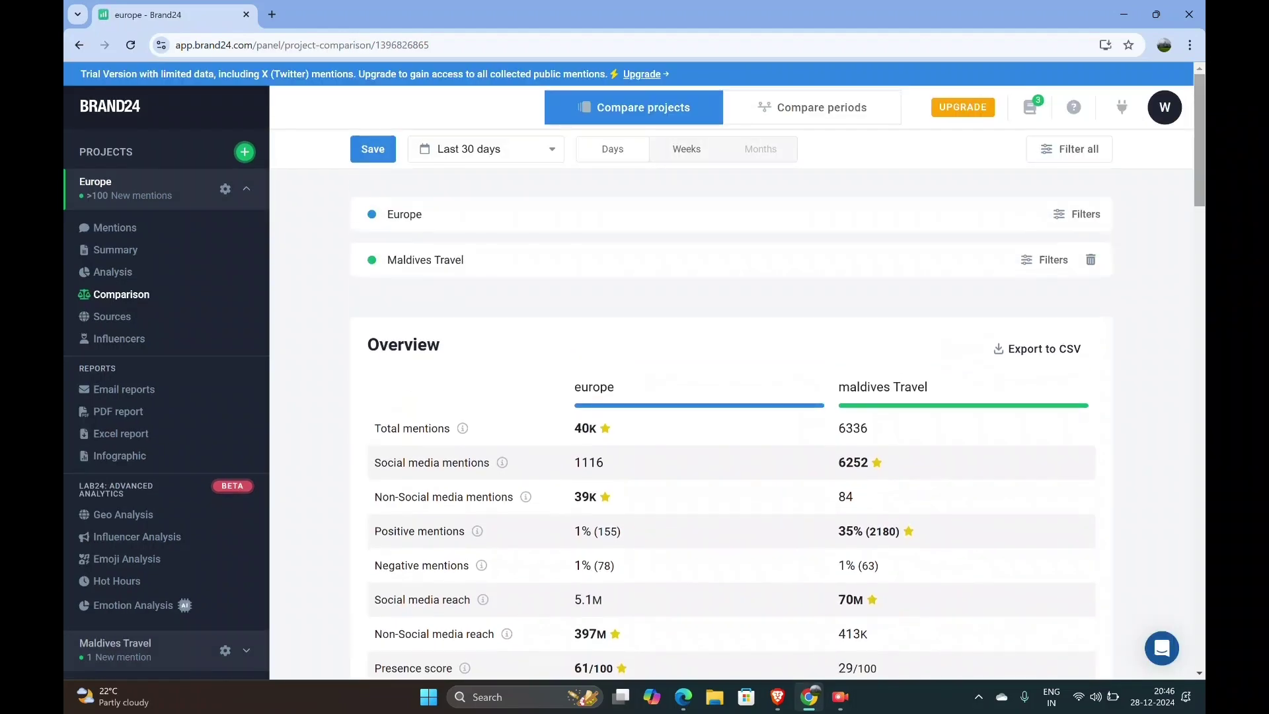
scroll(731, 423, down, 3)
scroll(731, 424, down, 5)
scroll(731, 423, down, 3)
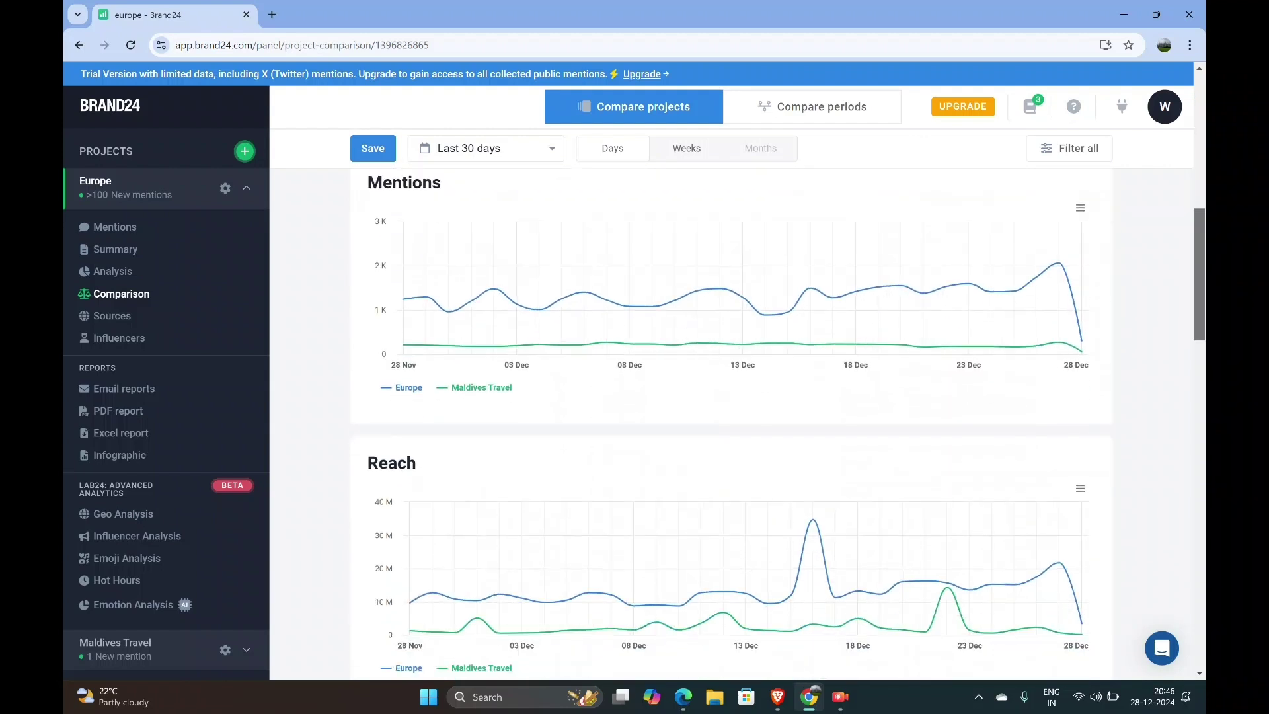
scroll(731, 424, down, 1)
scroll(731, 424, down, 1)
scroll(731, 424, down, 1)
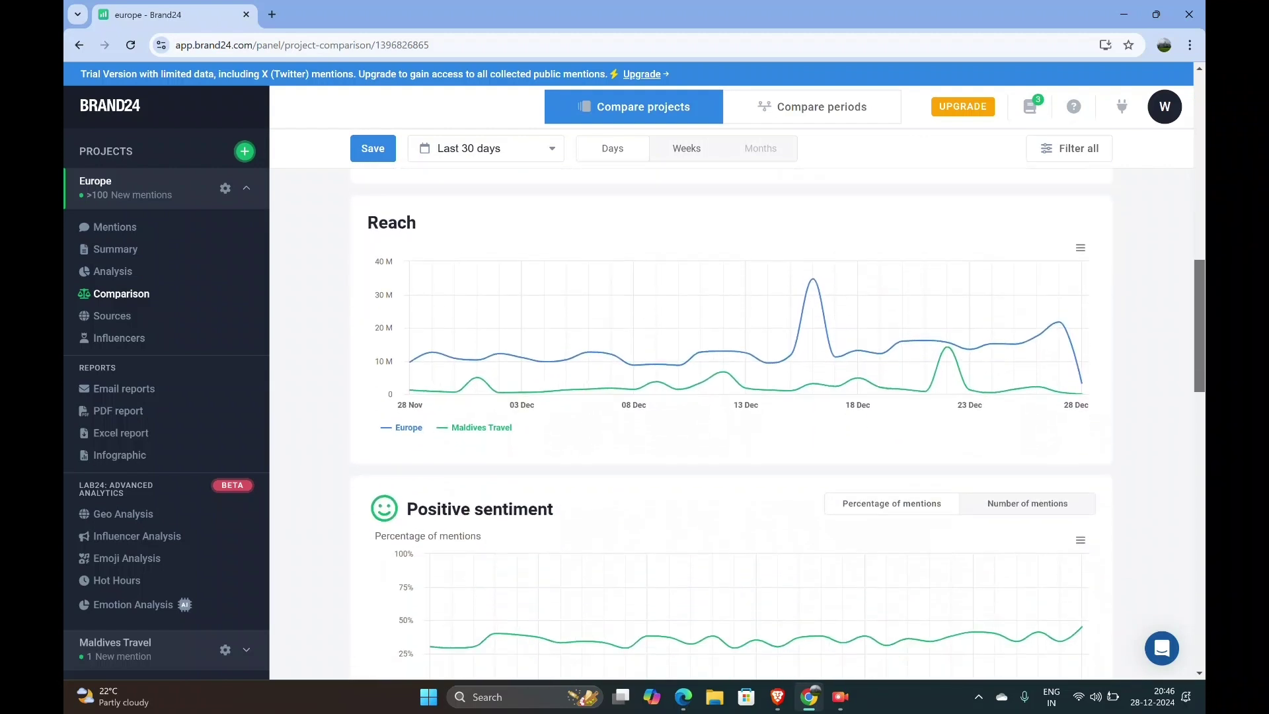
scroll(731, 424, down, 2)
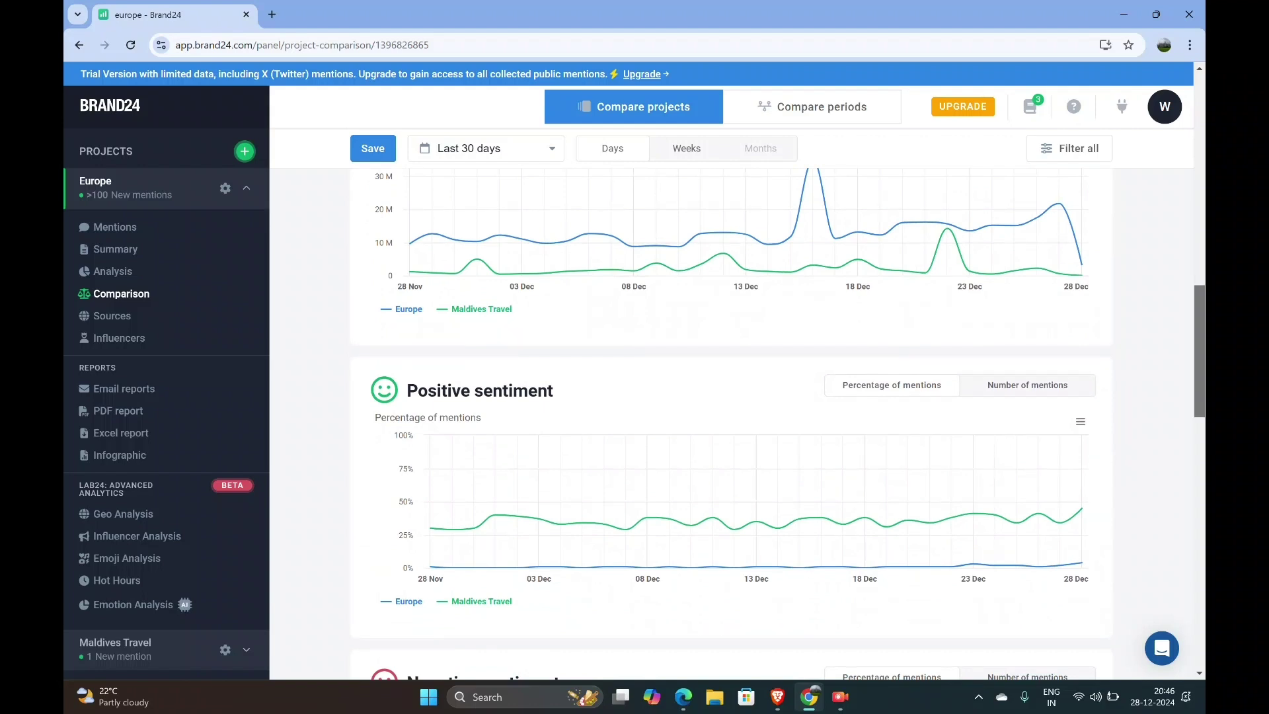
scroll(731, 423, down, 6)
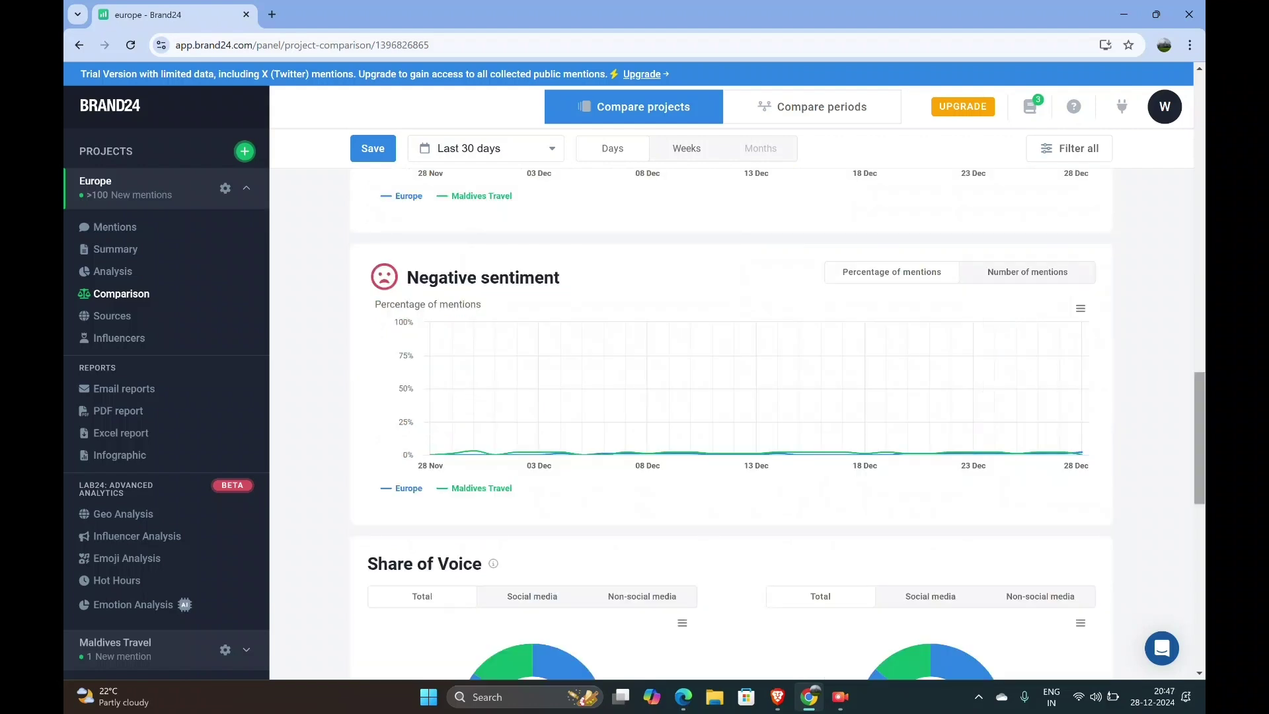
scroll(730, 424, down, 2)
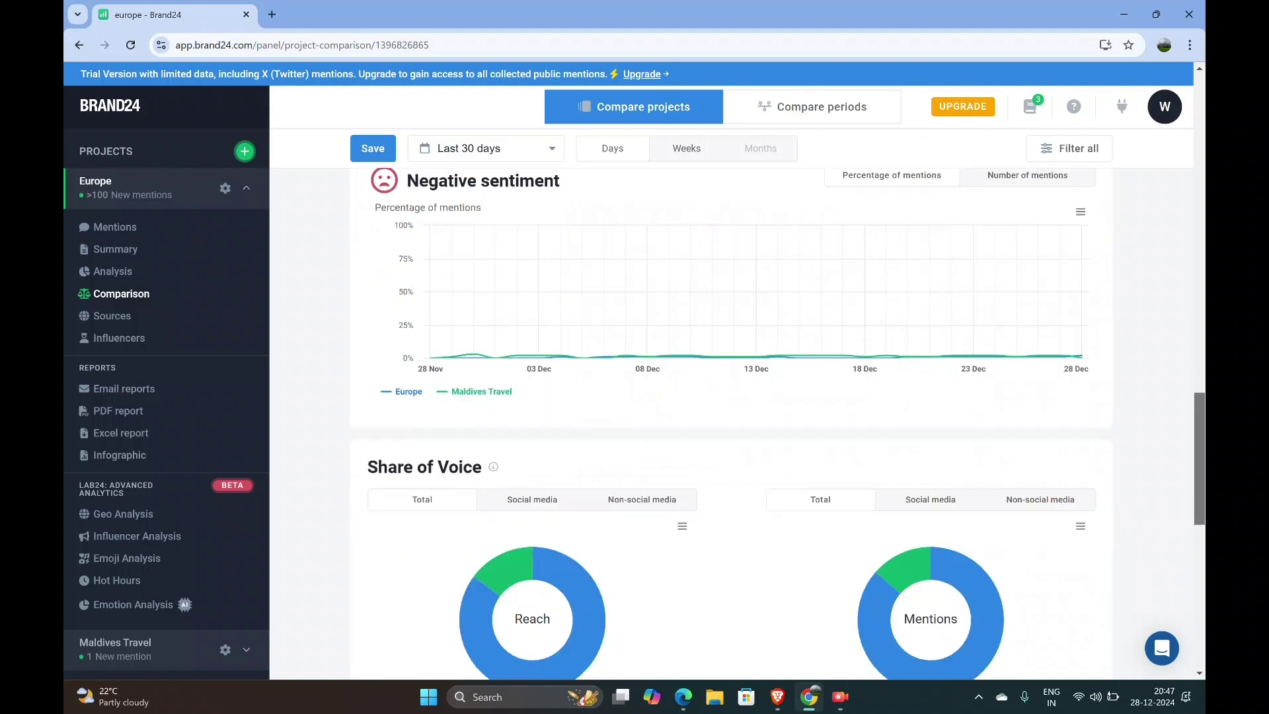
scroll(731, 424, down, 2)
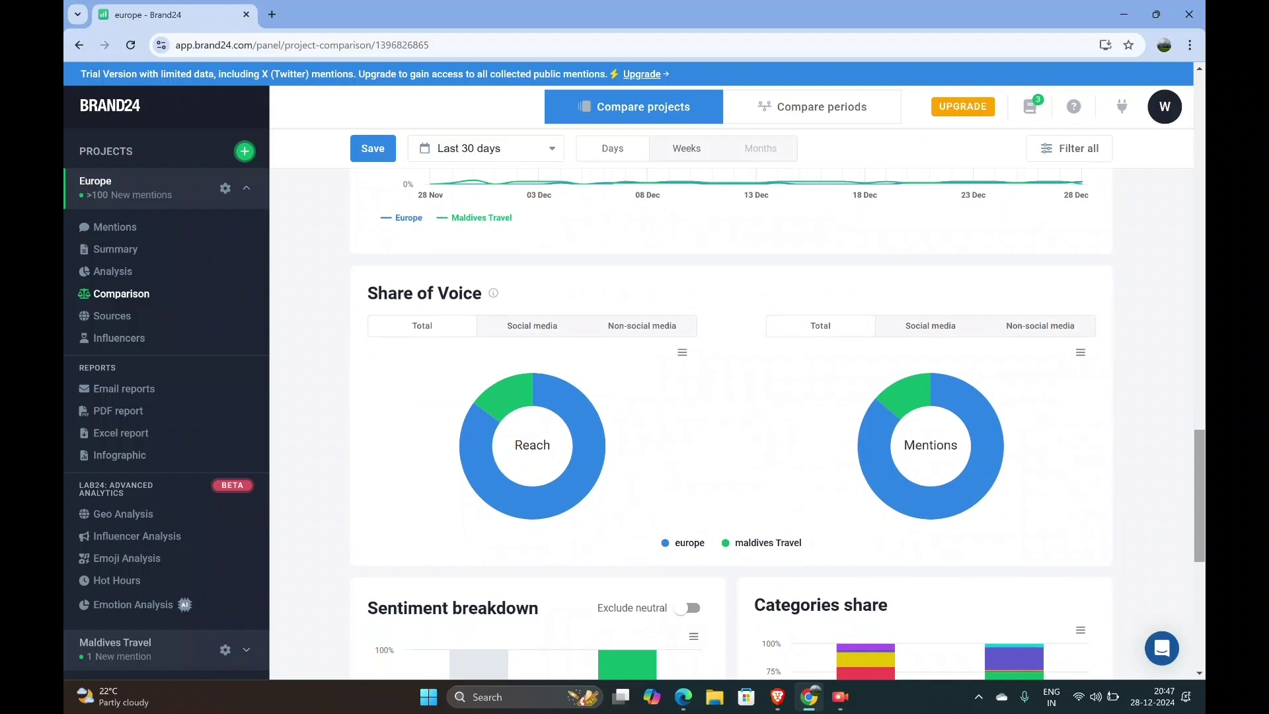
- Scroll down to the comparison's sentiment breakdown and categories share
scroll(731, 423, down, 3)
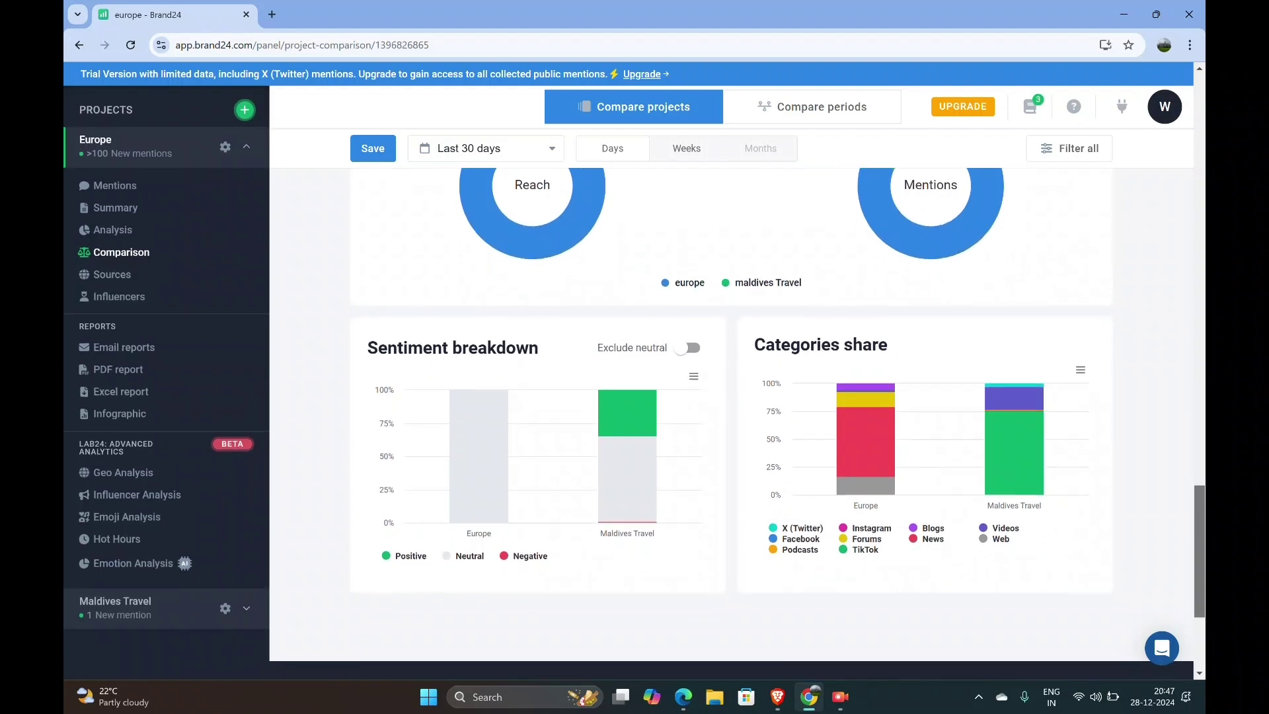
scroll(635, 384, down, 1)
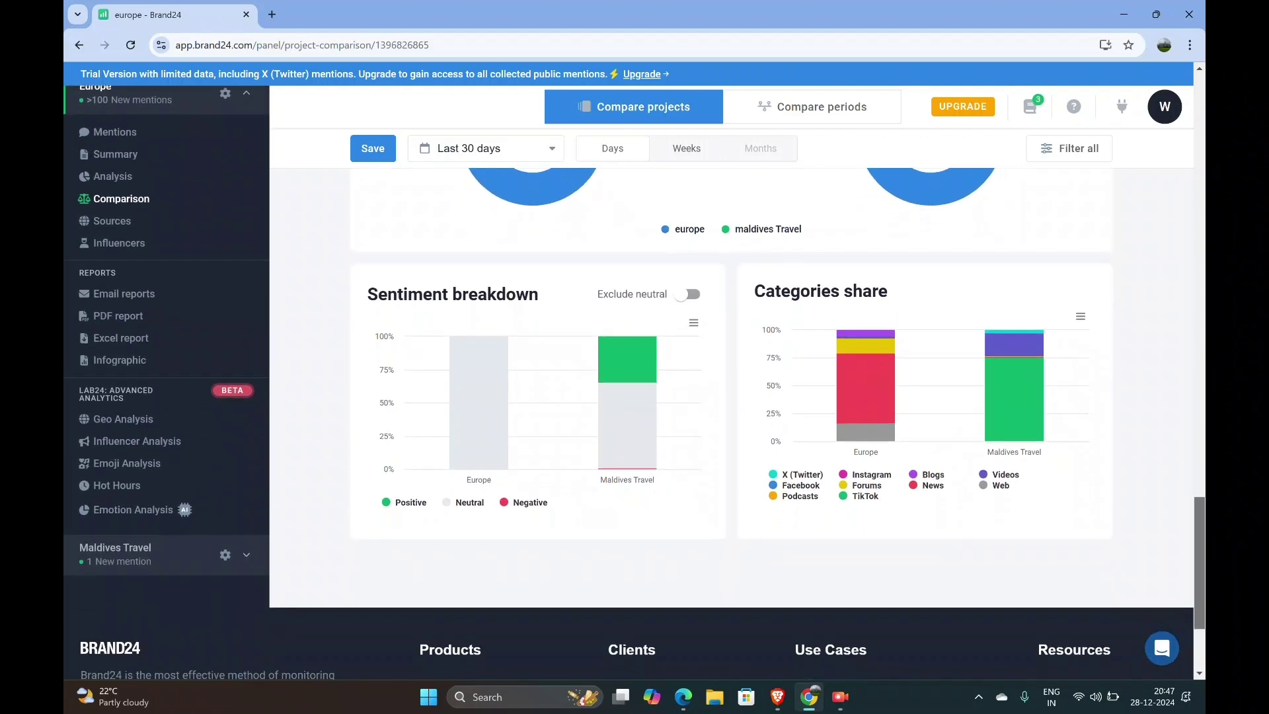